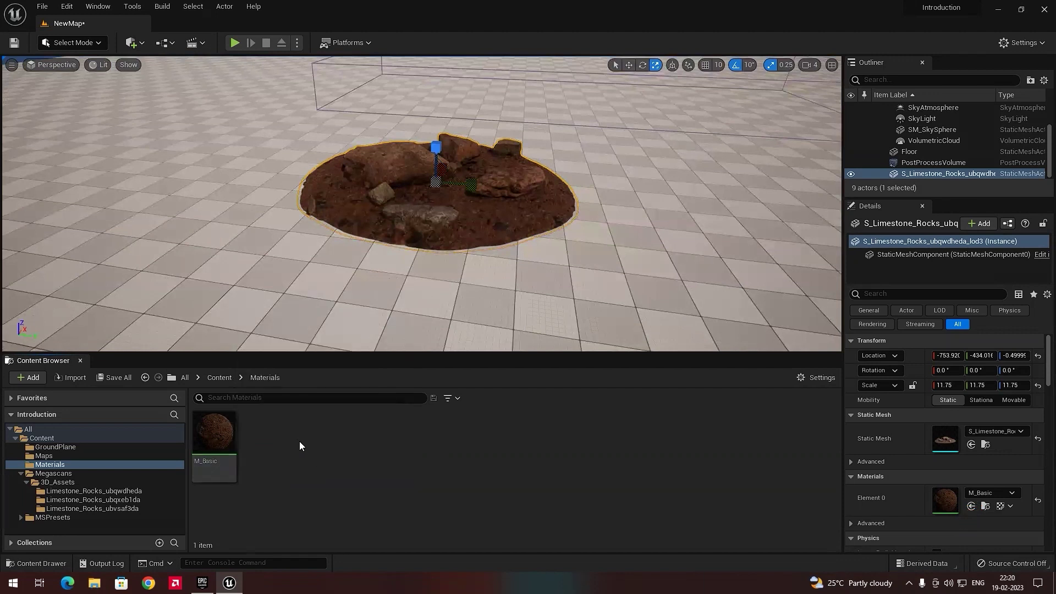
Step: Select the M_Basic material asset in the Content Browser's Materials folder
left_click(228, 432)
Step: Create a material instance from M_Basic, name it MI_Basic, and open its editor
right_click(227, 432)
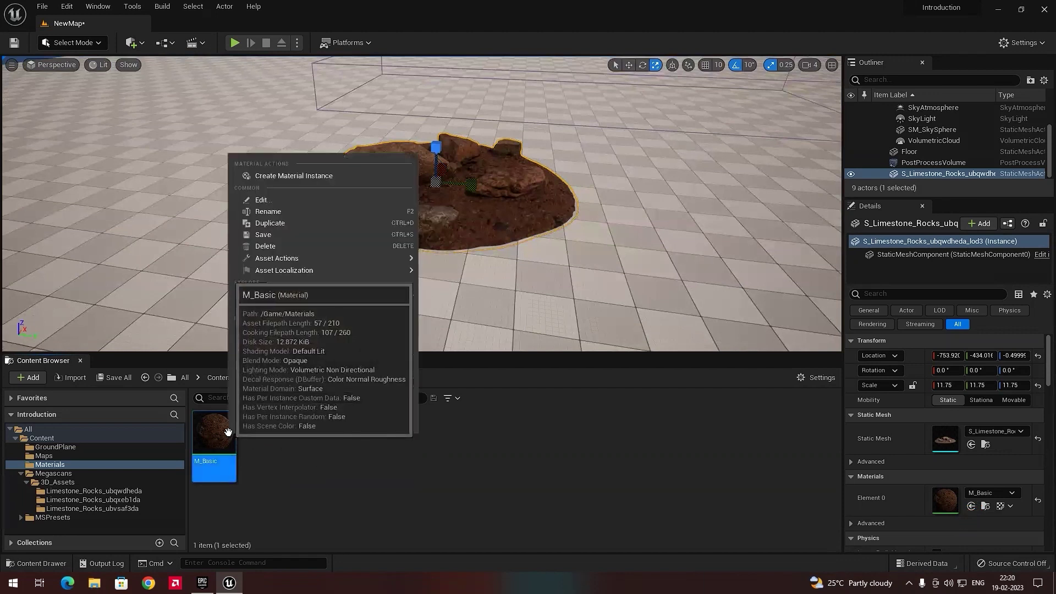
left_click(277, 176)
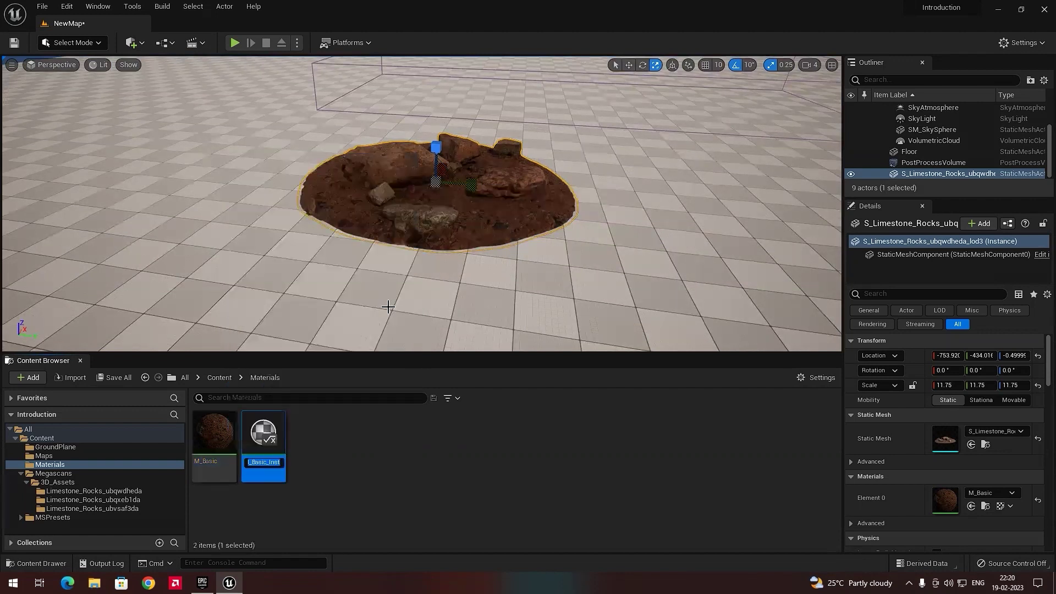
key("BackSpace")
key("BackSpace")
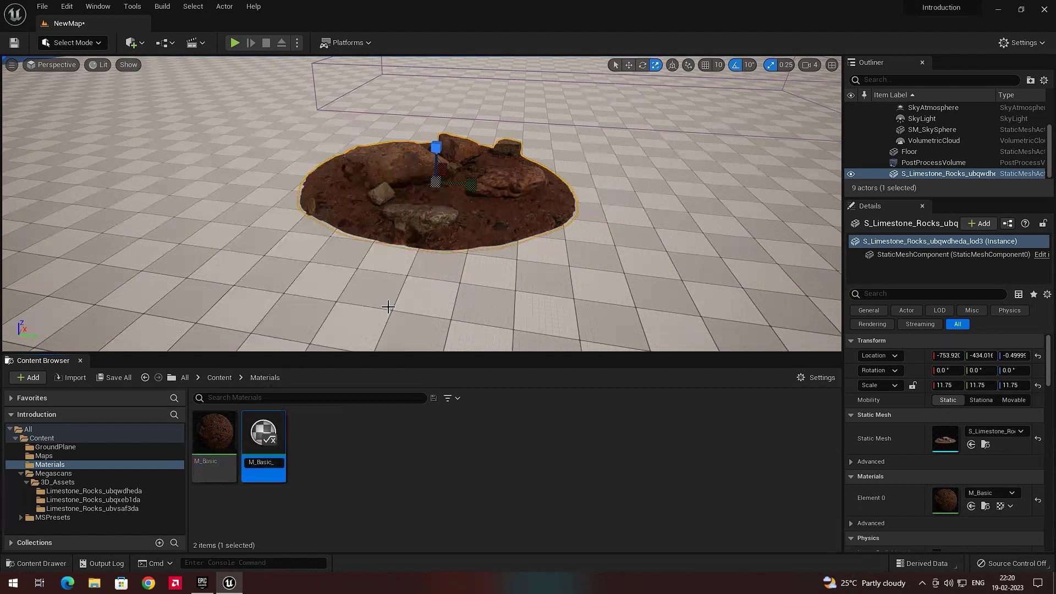
key("BackSpace")
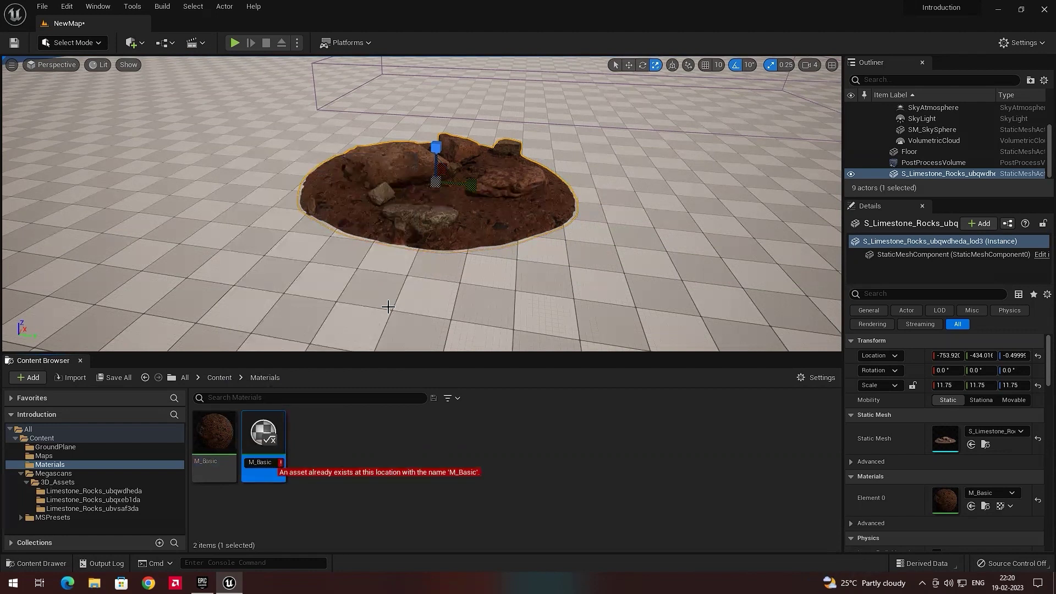
type("I")
key("Return")
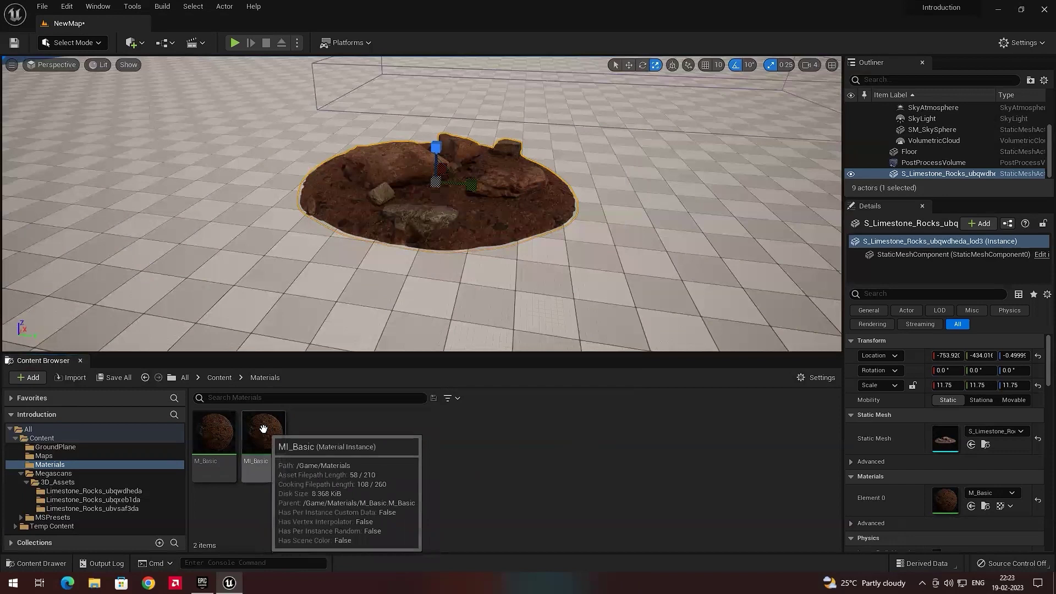
double_click(263, 437)
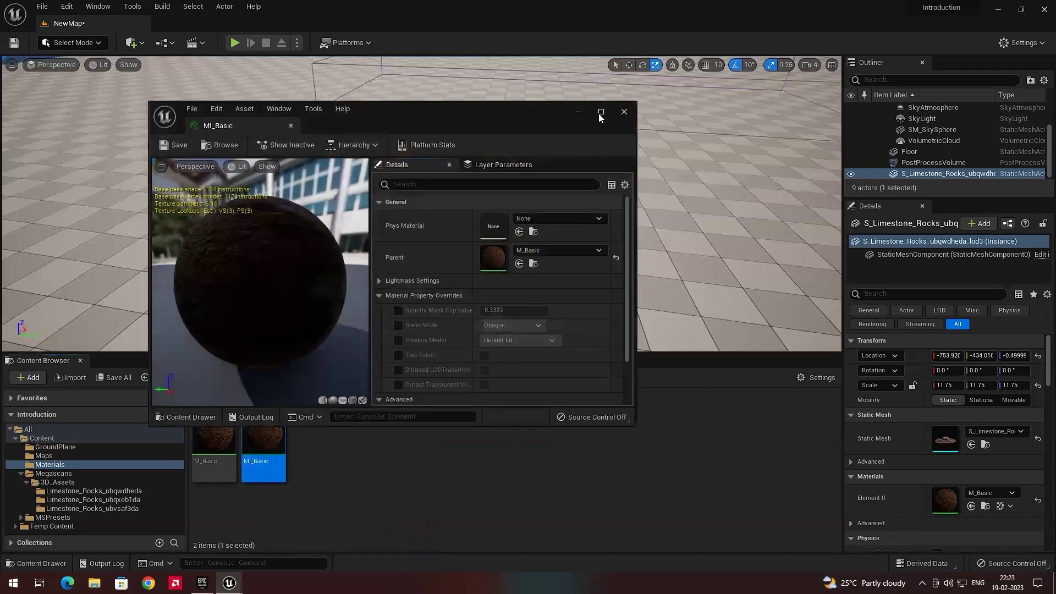
Step: Shrink the MI_Basic editor to a floating window and reopen the M_Basic material editor
left_click(600, 114)
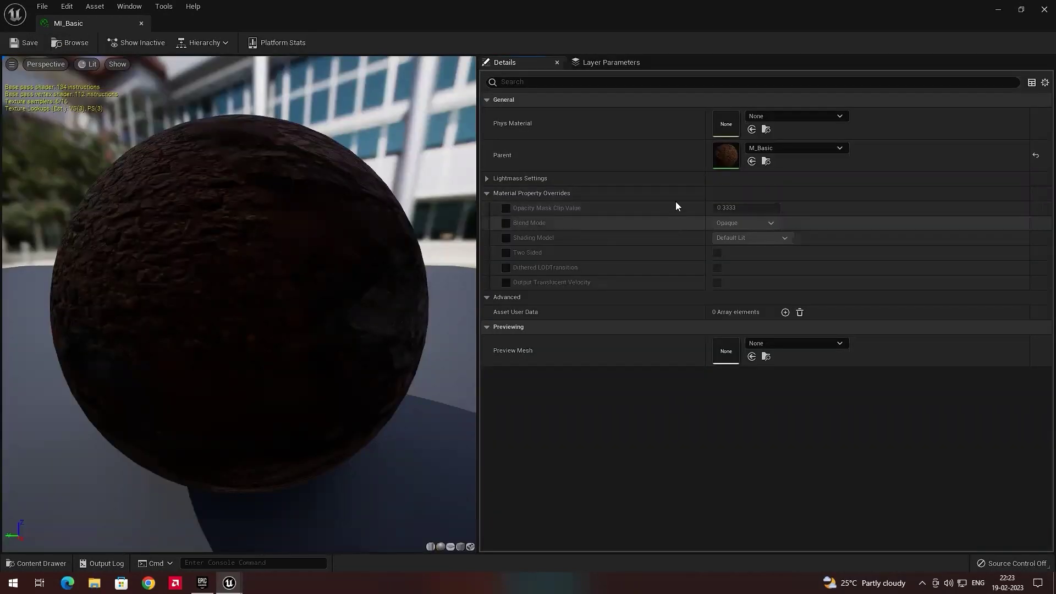
double_click(436, 9)
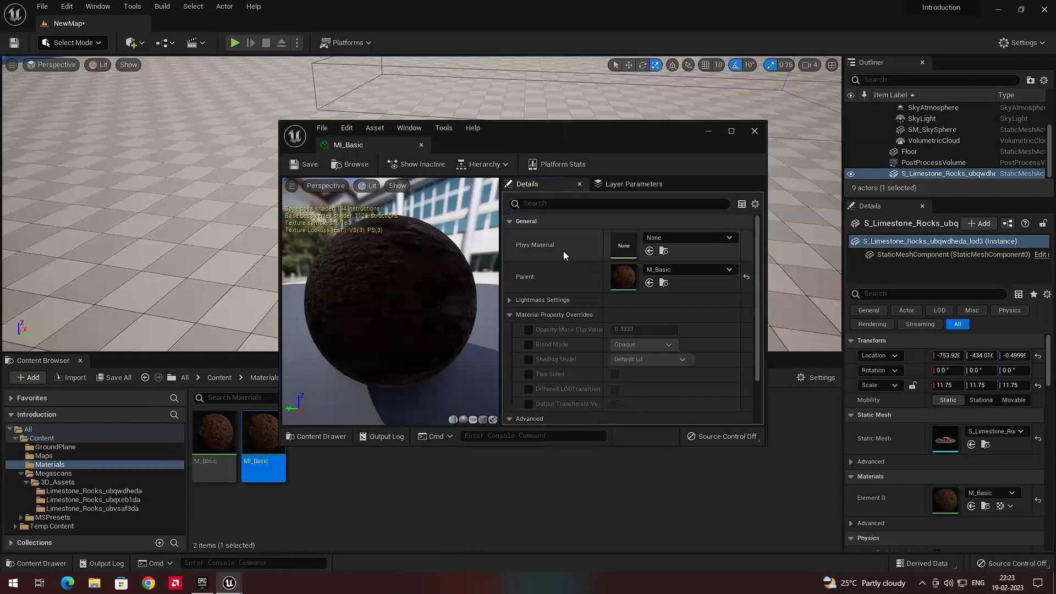
double_click(212, 447)
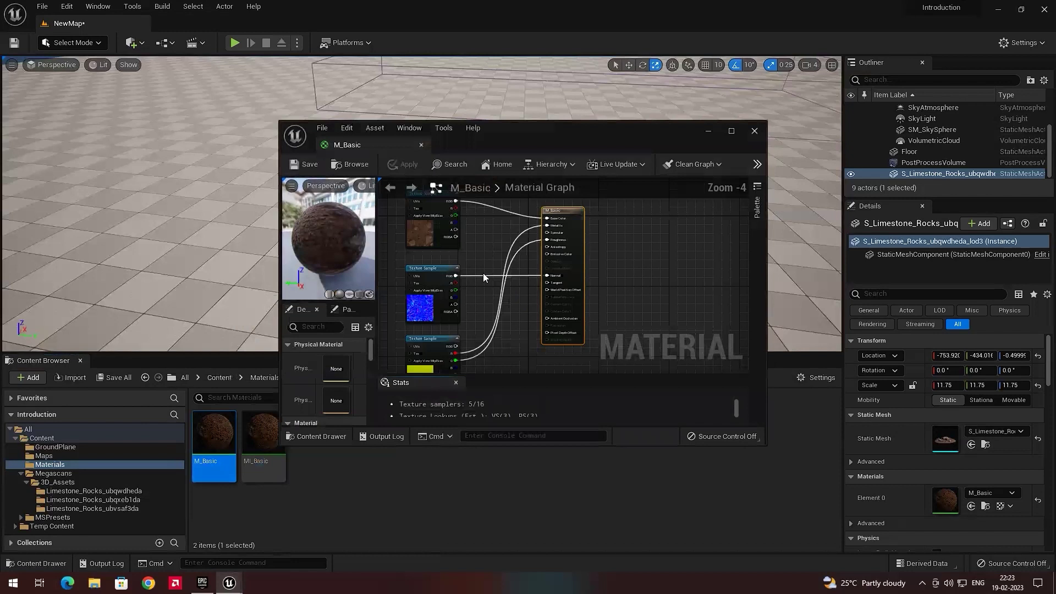
left_click(316, 439)
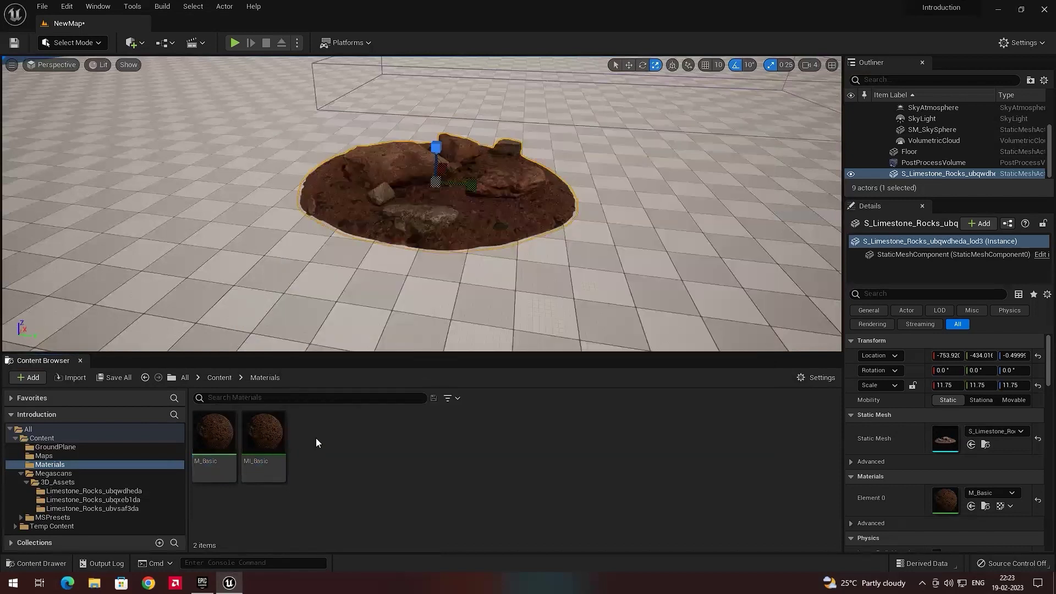
left_click(220, 439)
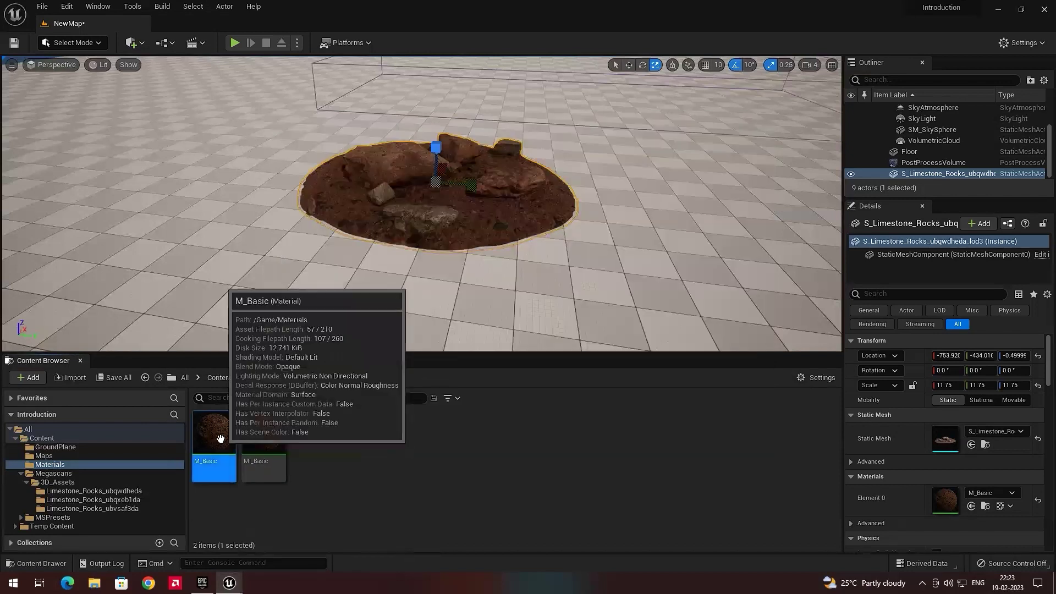
double_click(220, 439)
Step: Reopen MI_Basic maximized, hide its window, and bring up the M_Basic material graph
left_click(264, 440)
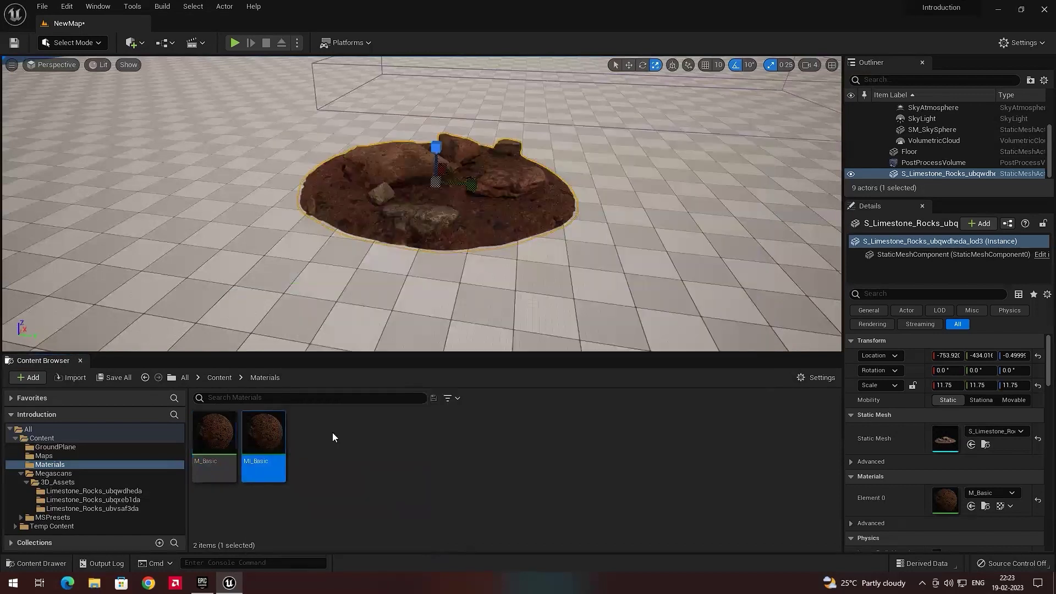
double_click(263, 440)
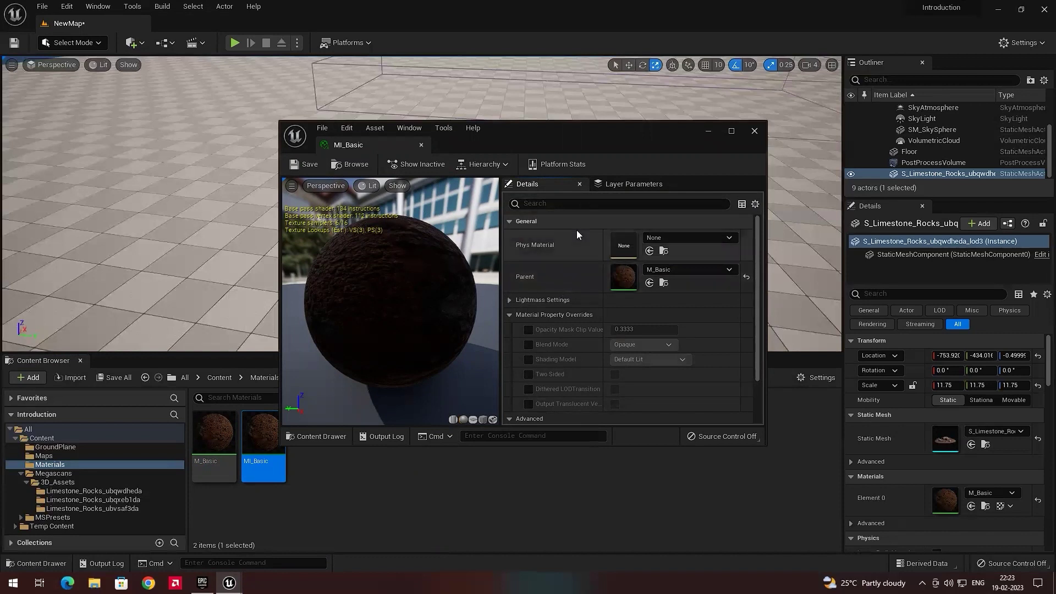
key("super+Up")
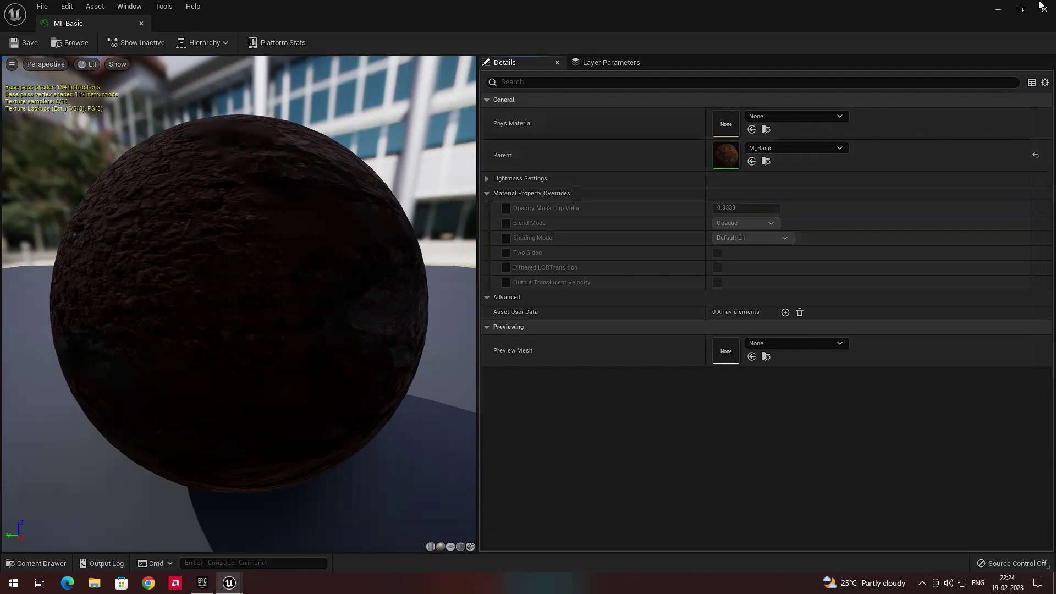
left_click(998, 10)
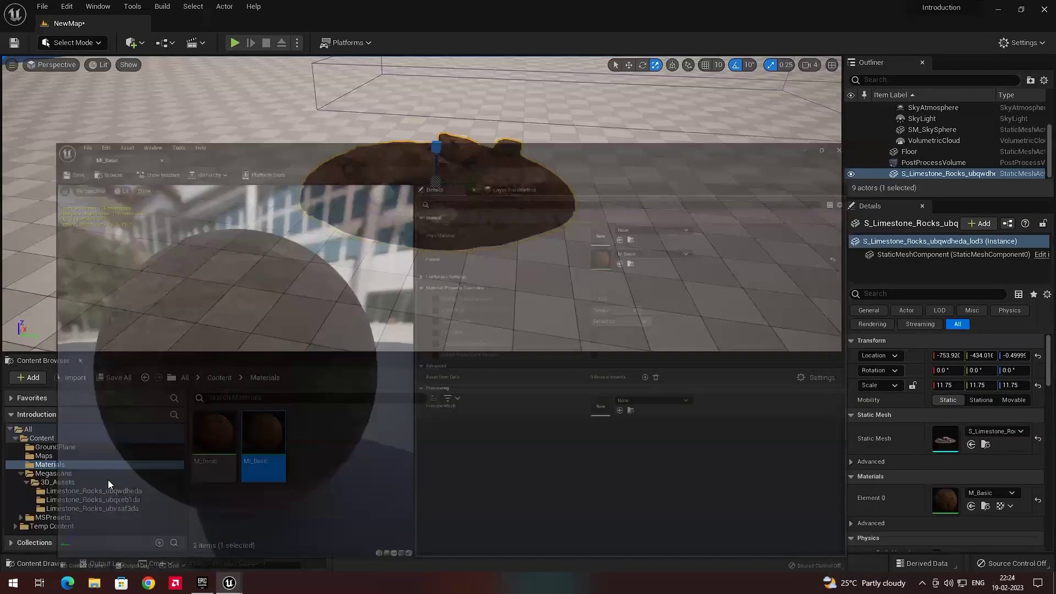
double_click(225, 426)
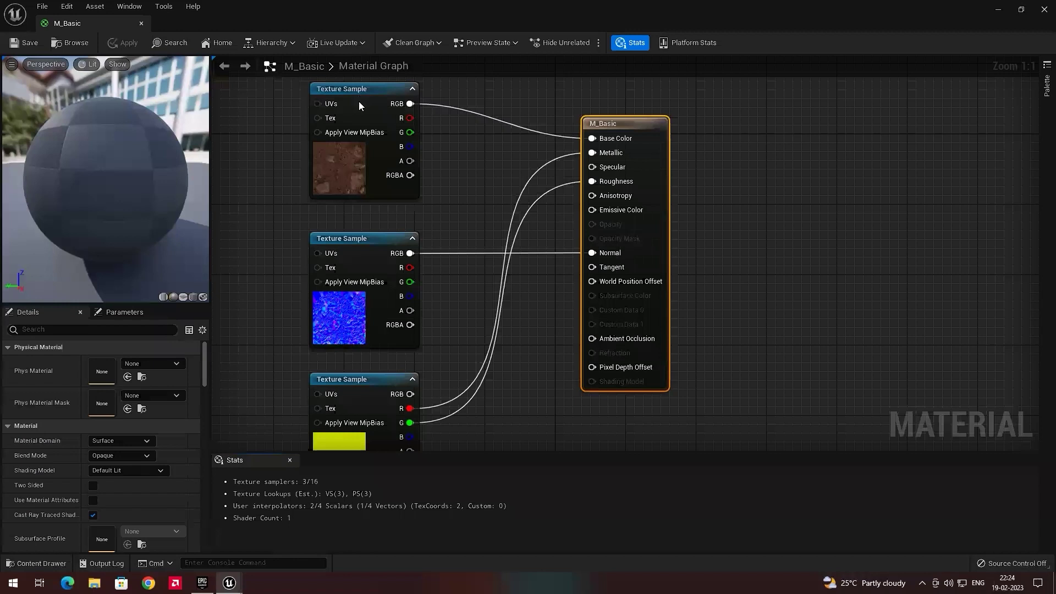
Step: Convert the top base-colour Texture Sample into a parameter named Basic Color
right_click(358, 103)
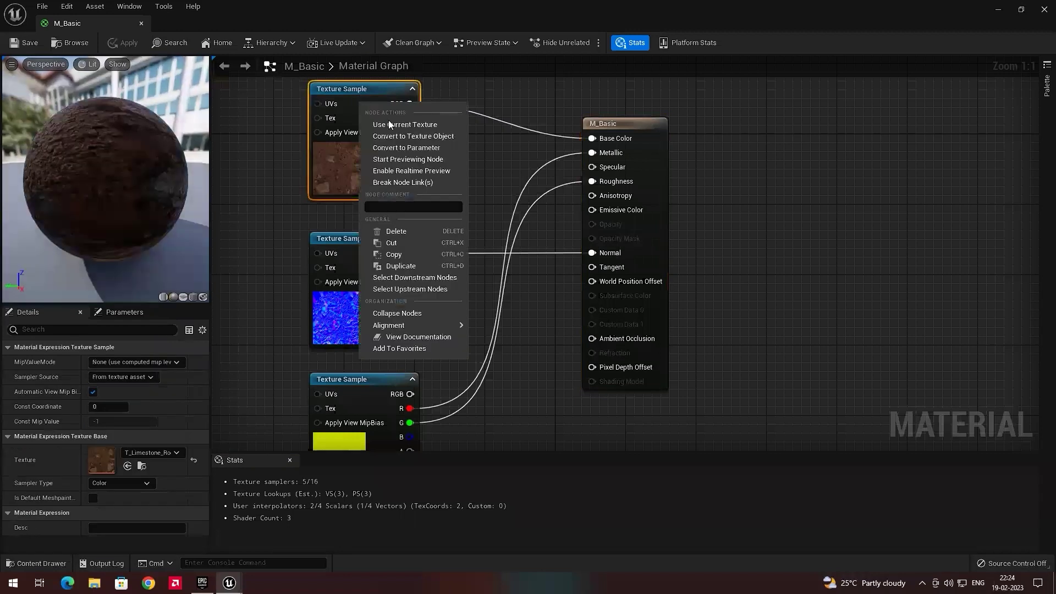
left_click(390, 148)
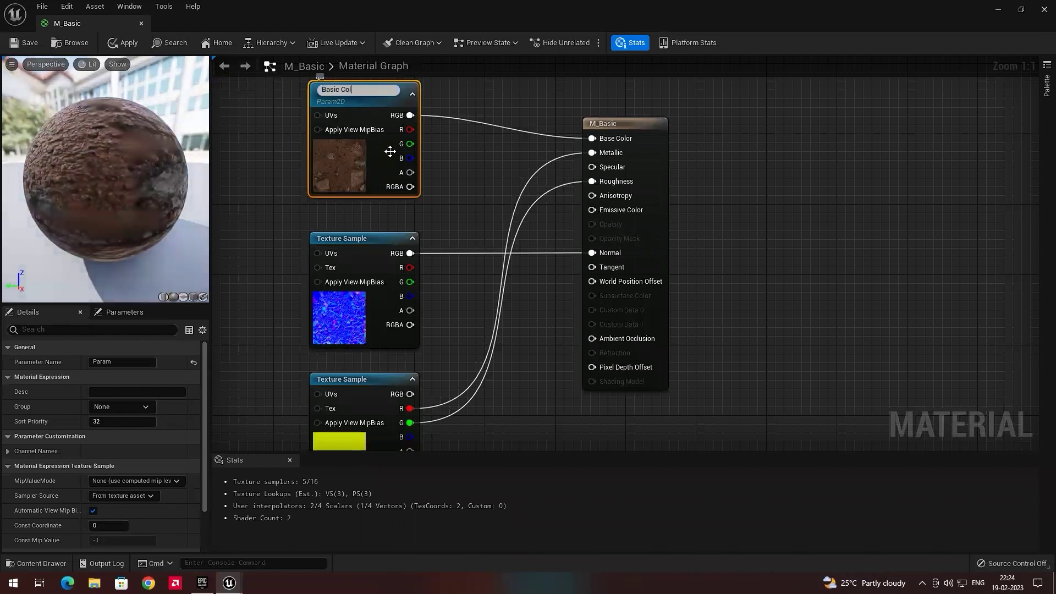
key("Return")
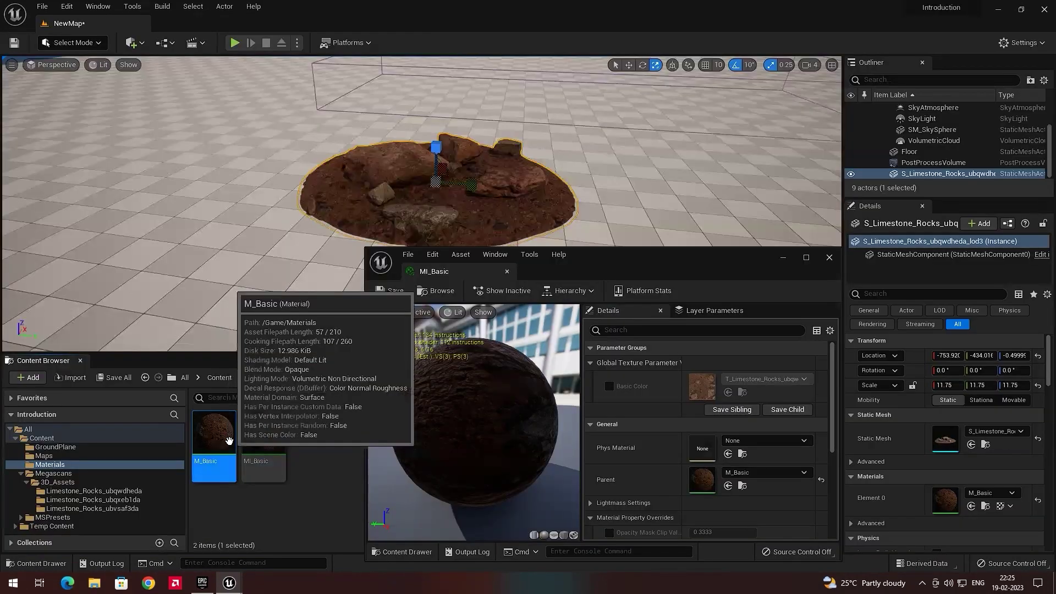
Step: Place a second Limestone_Rocks_ubvsaf3da rock mesh in the level
left_click(217, 438)
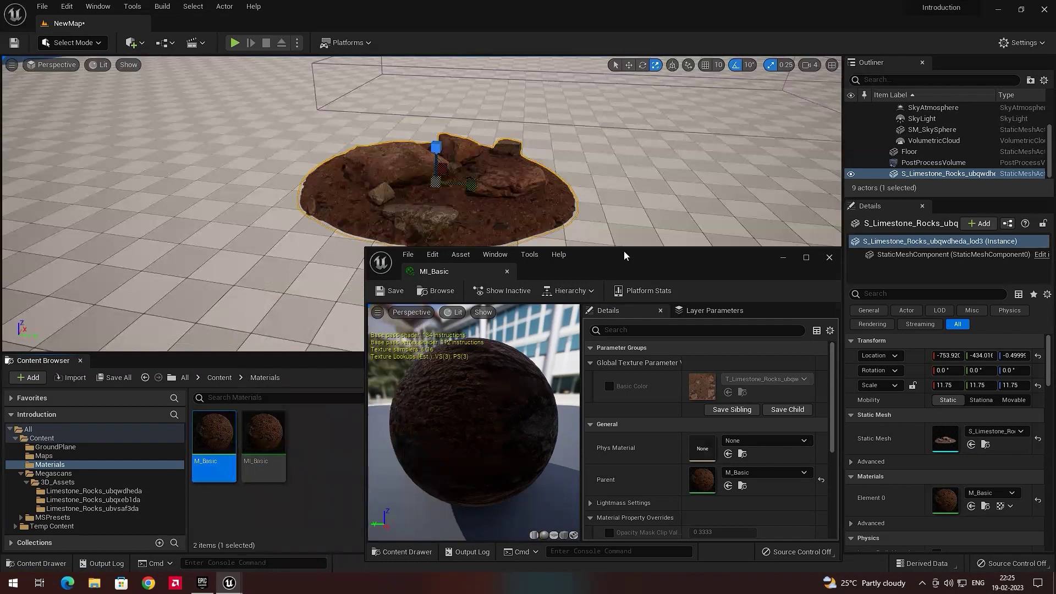
left_click_drag(624, 252, 740, 294)
left_click(130, 498)
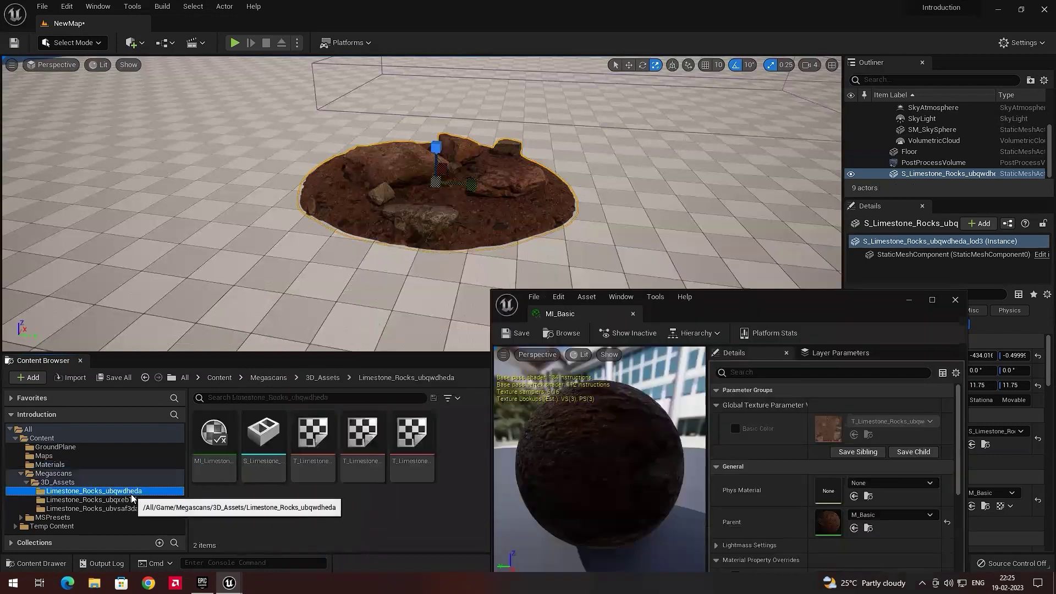
left_click(130, 508)
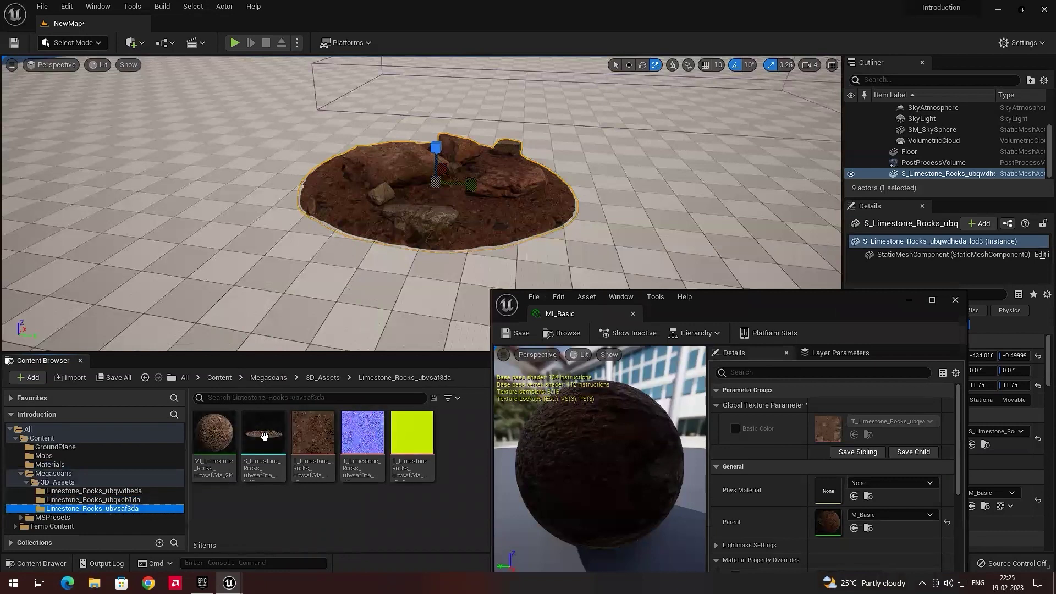
left_click_drag(263, 434, 187, 242)
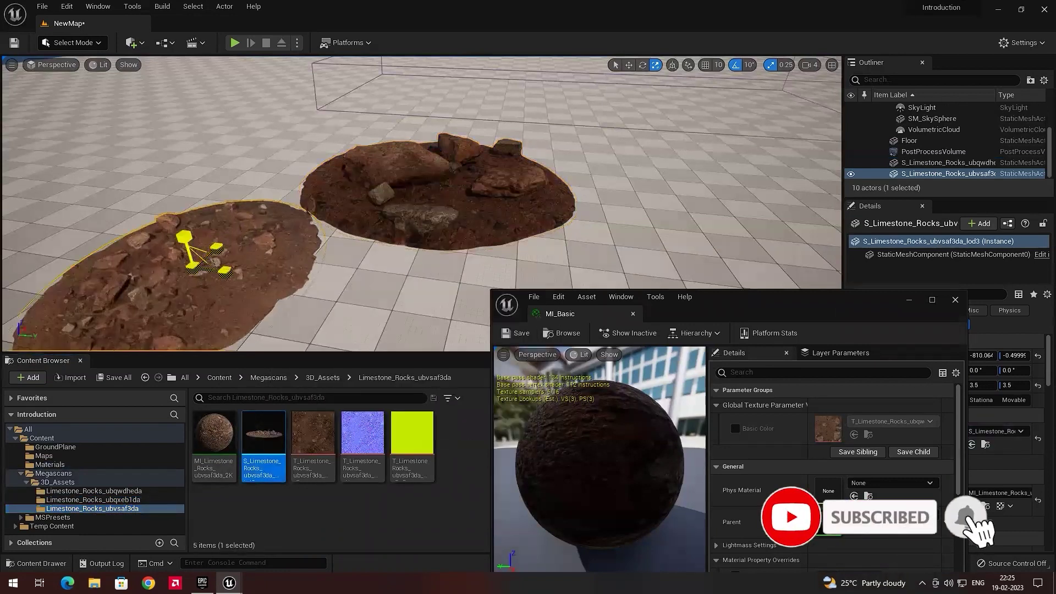
Step: Apply the MI_Basic material instance to the newly placed rock mesh
left_click(60, 474)
left_click(50, 465)
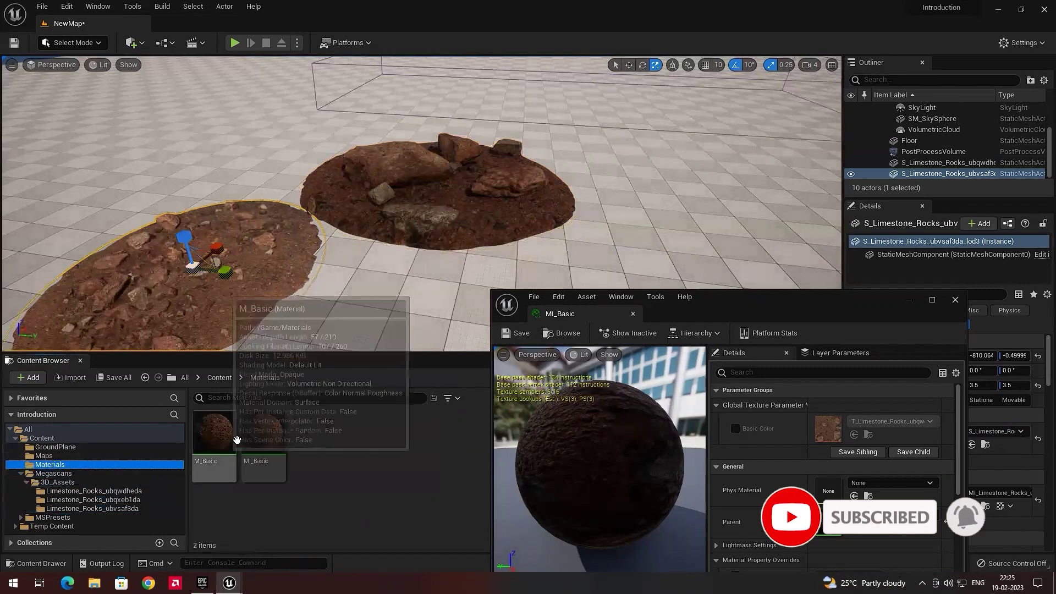
left_click(264, 444)
left_click_drag(264, 445, 347, 439)
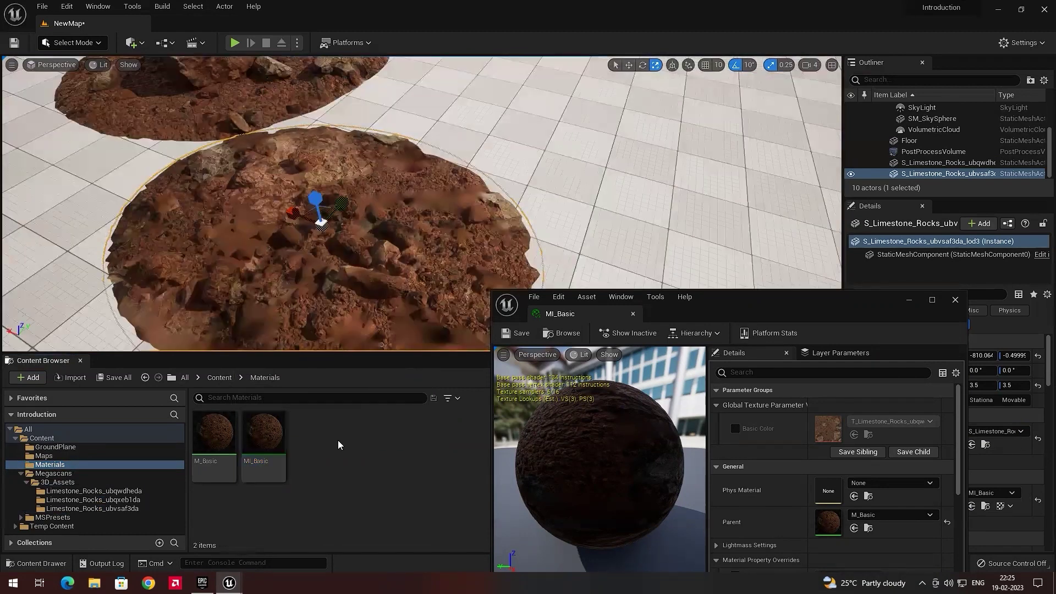
Step: Enable MI_Basic's Basic Color override with the limestone colour texture and reopen M_Basic
mouse_move(259, 435)
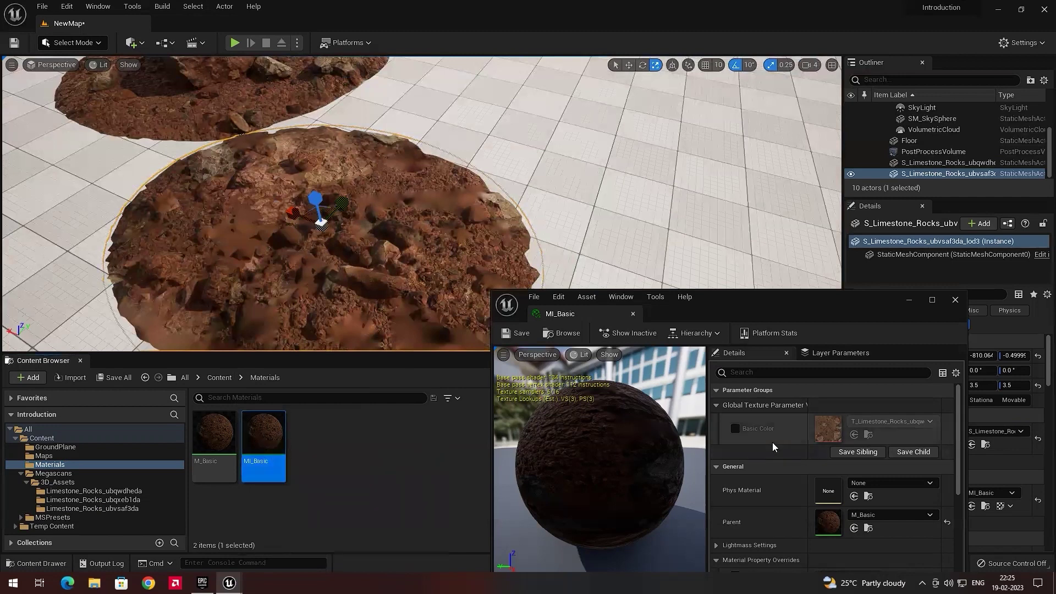
left_click(735, 429)
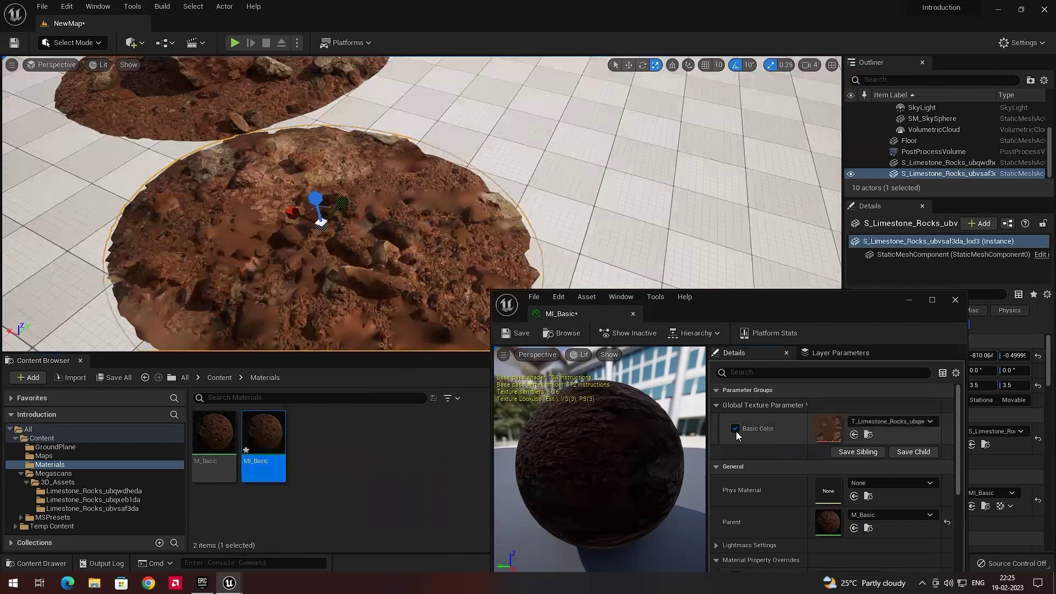
left_click(99, 507)
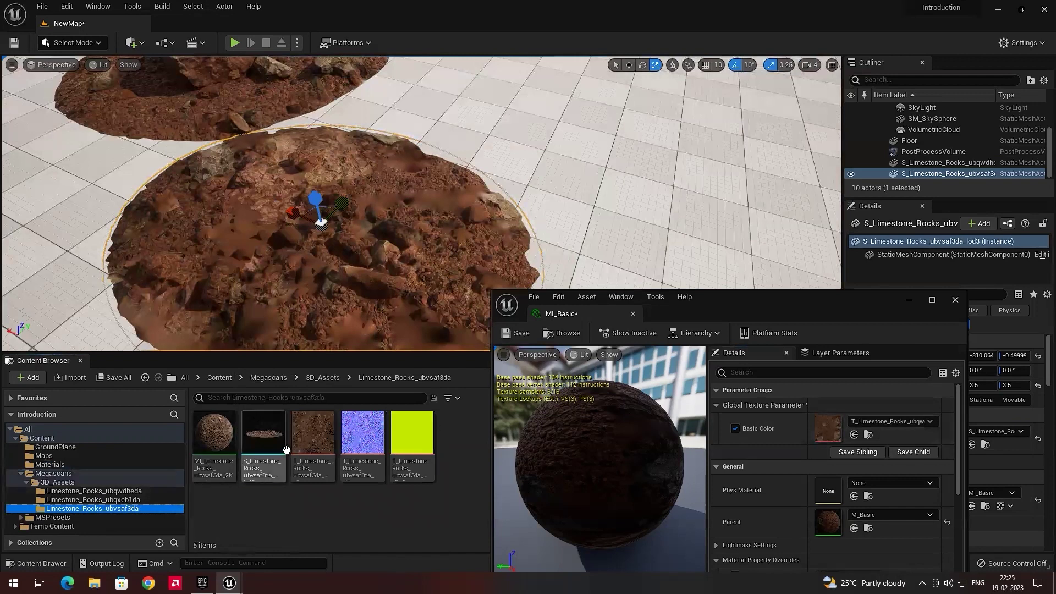
mouse_move(310, 440)
left_click_drag(311, 440, 821, 421)
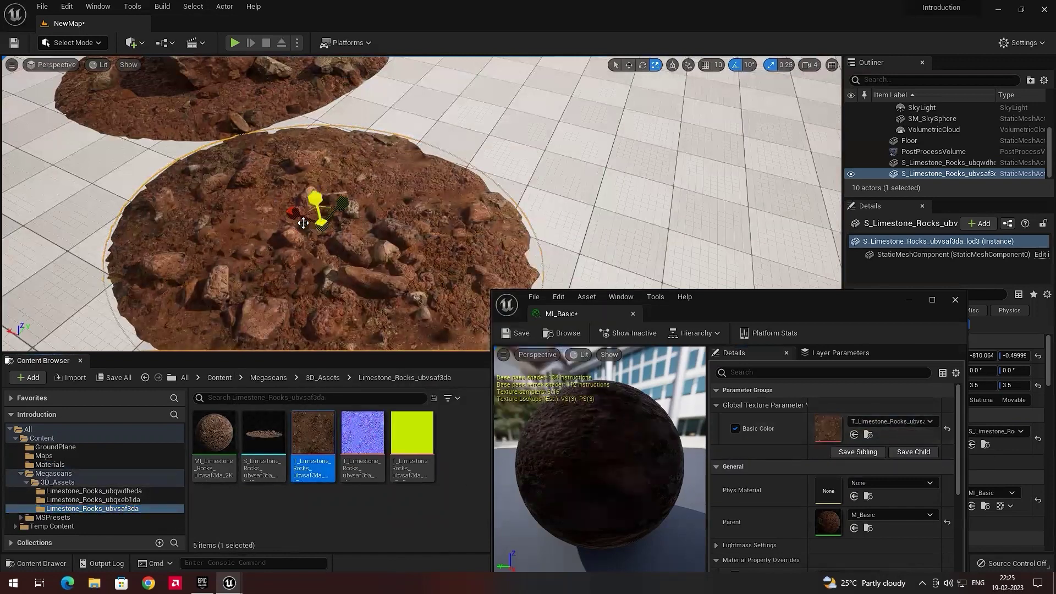
right_click_drag(377, 227, 377, 203)
left_click(50, 465)
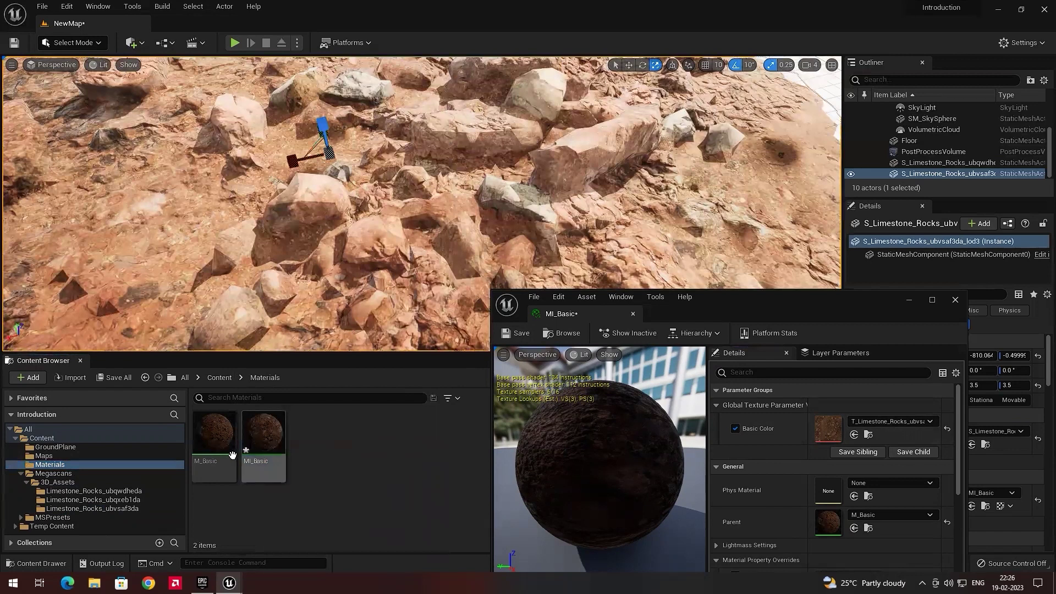
double_click(224, 442)
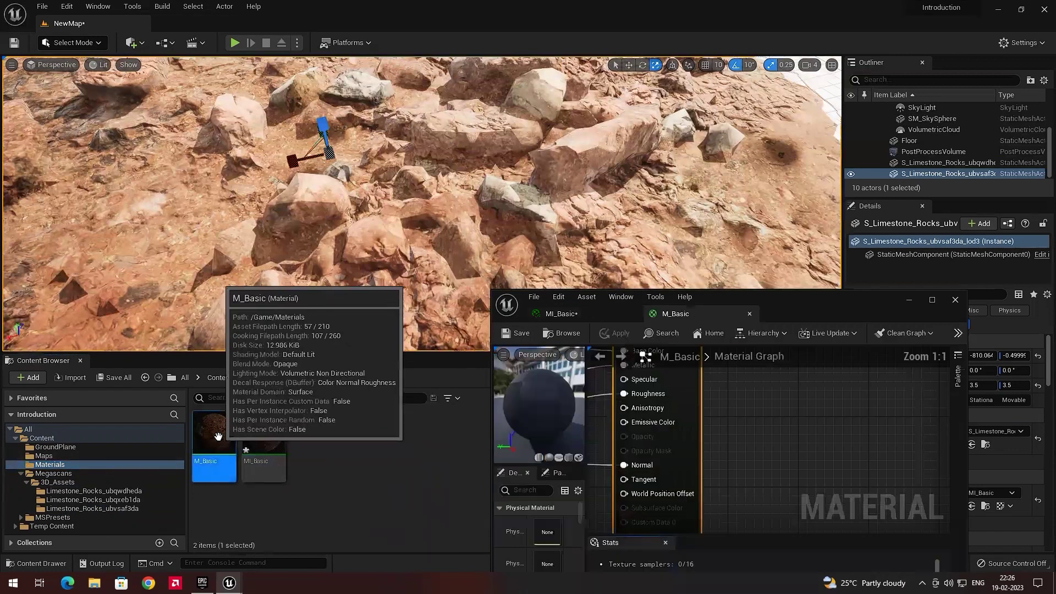
Step: Convert the normal map Texture Sample into a parameter named Normal
left_click(634, 440)
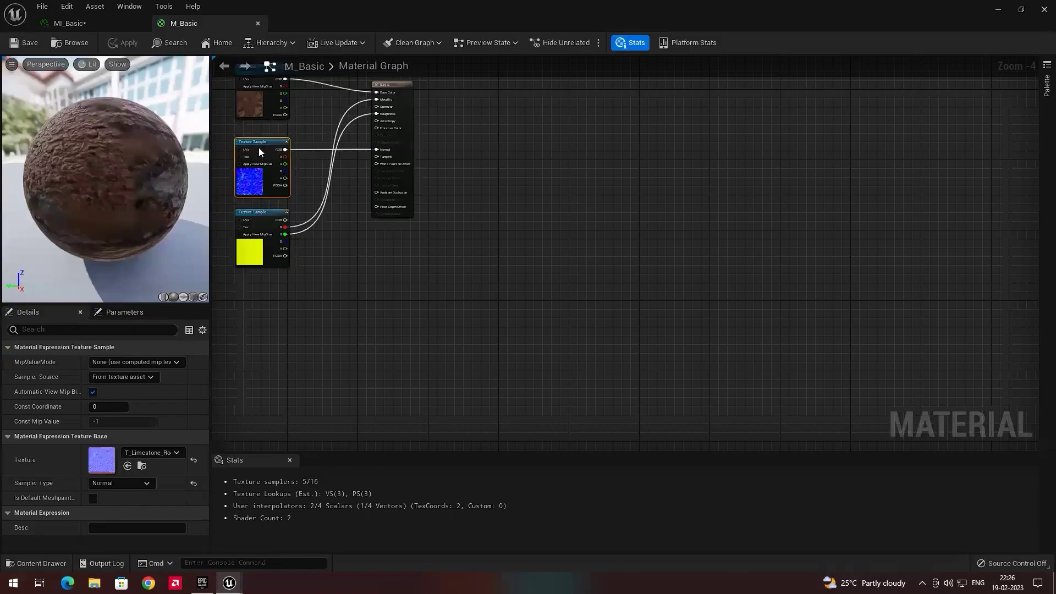
right_click(339, 281)
left_click(308, 193)
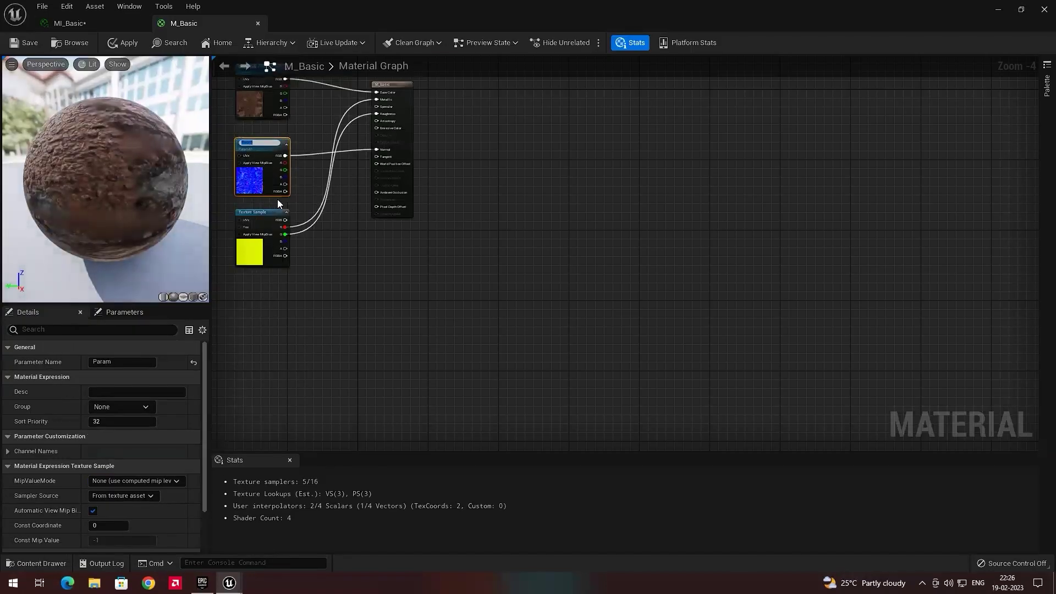
type("Normal")
key("Return")
Step: Convert the yellow Texture Sample into a parameter named Metal and save M_Basic
scroll(277, 200, "up", 1)
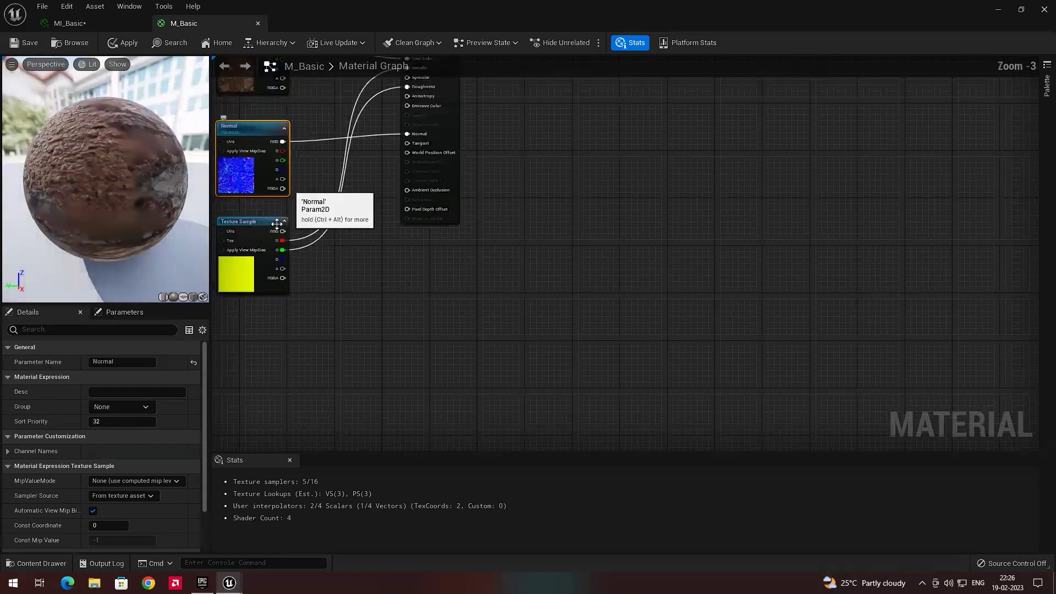
scroll(267, 198, "up", 1)
right_click(244, 235)
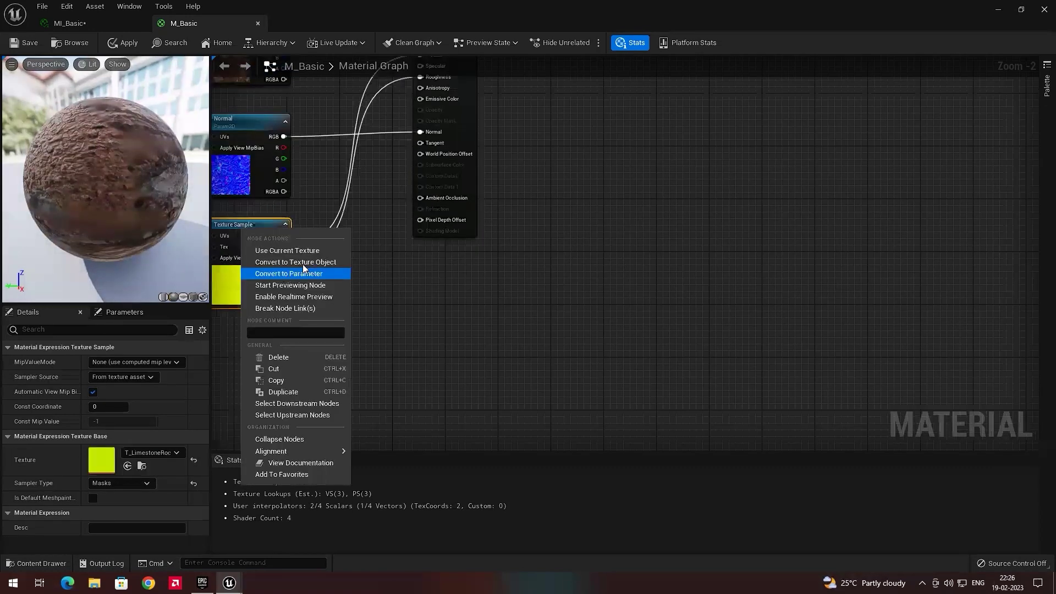
left_click(303, 267)
type("M")
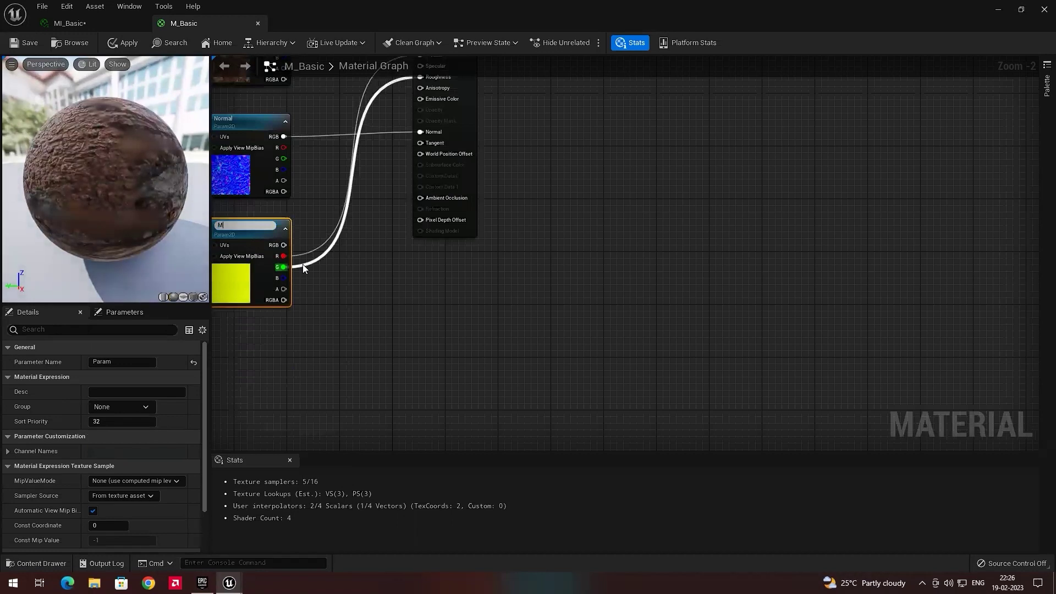
type("eta")
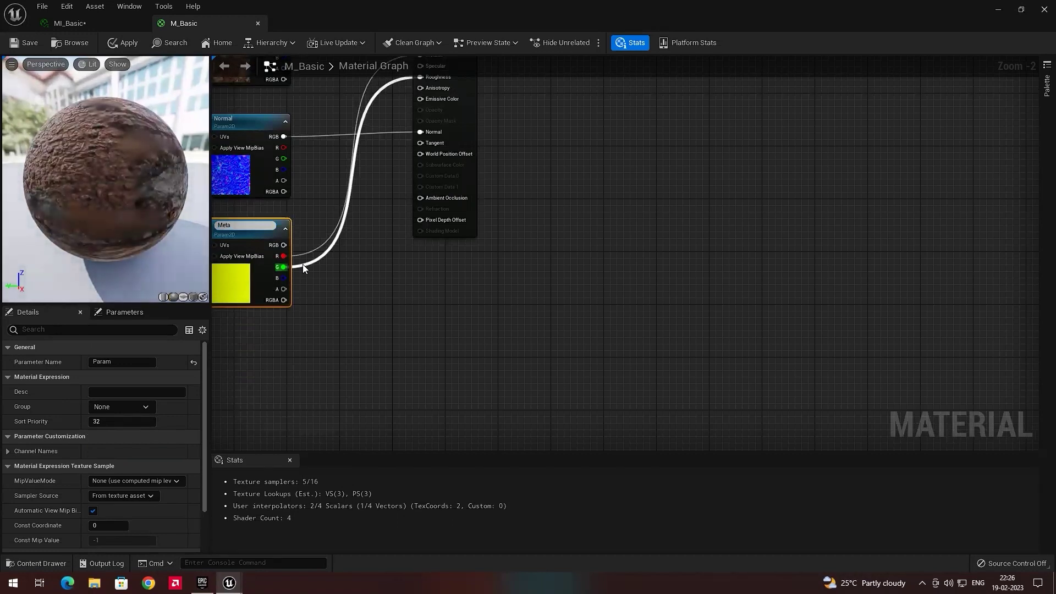
type("l")
key("Return")
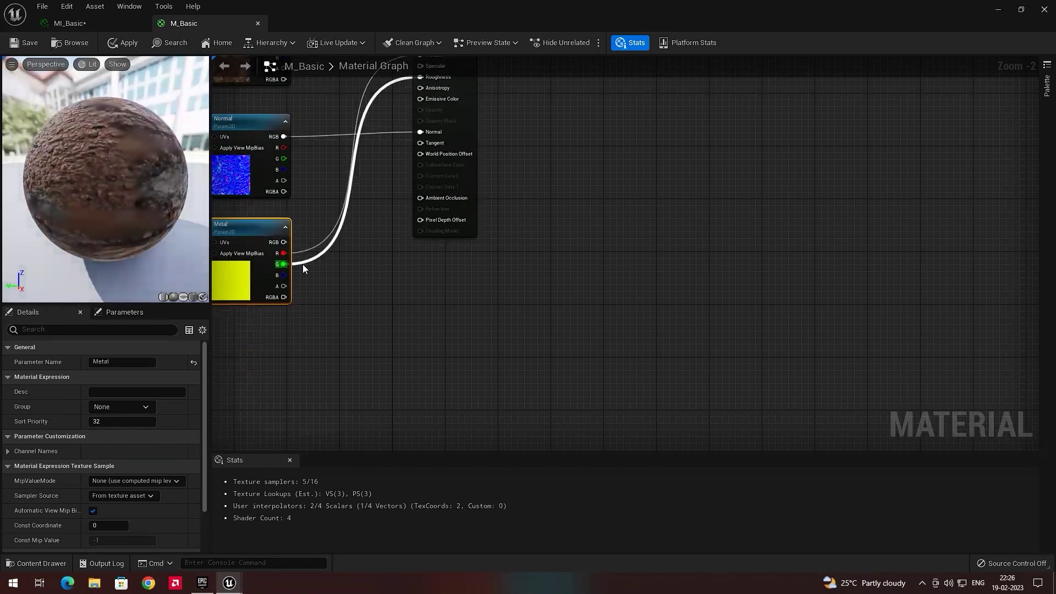
left_click(23, 42)
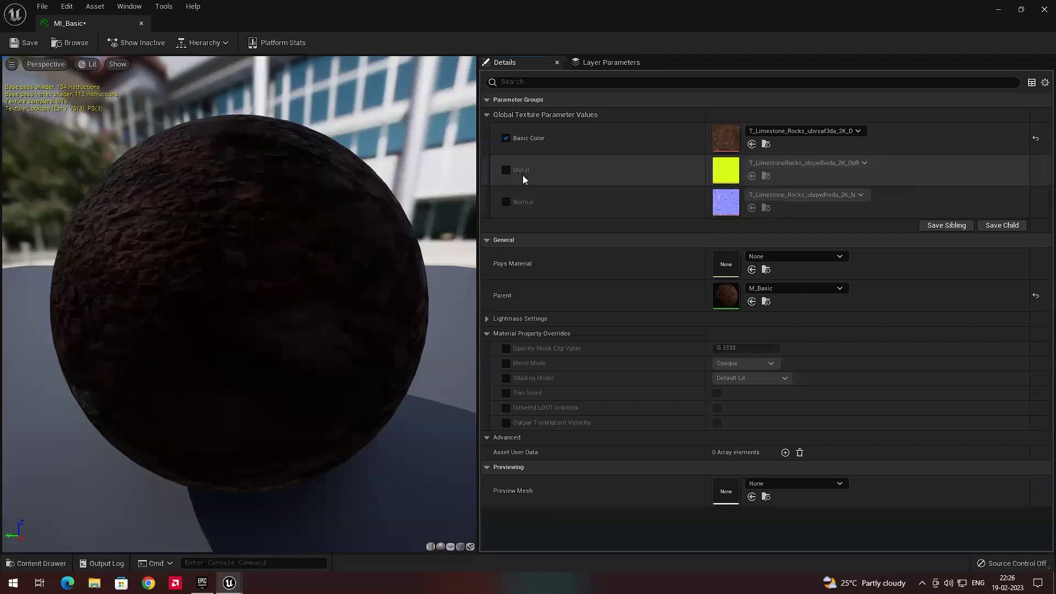
Step: Tick the Metal and Normal overrides in MI_Basic and float its editor window
left_click(506, 171)
left_click(504, 200)
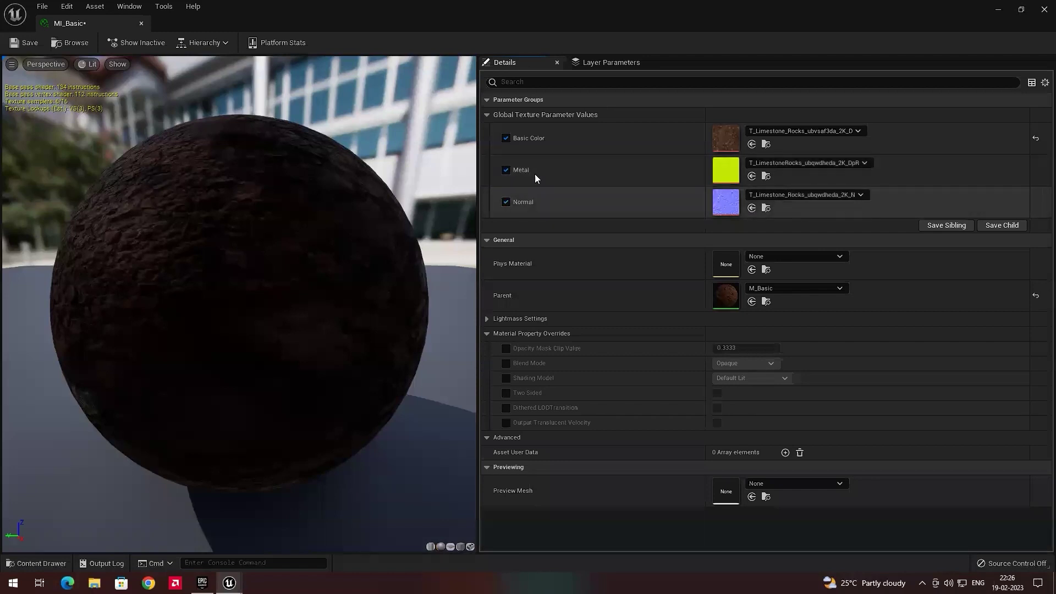
double_click(531, 26)
left_click(116, 491)
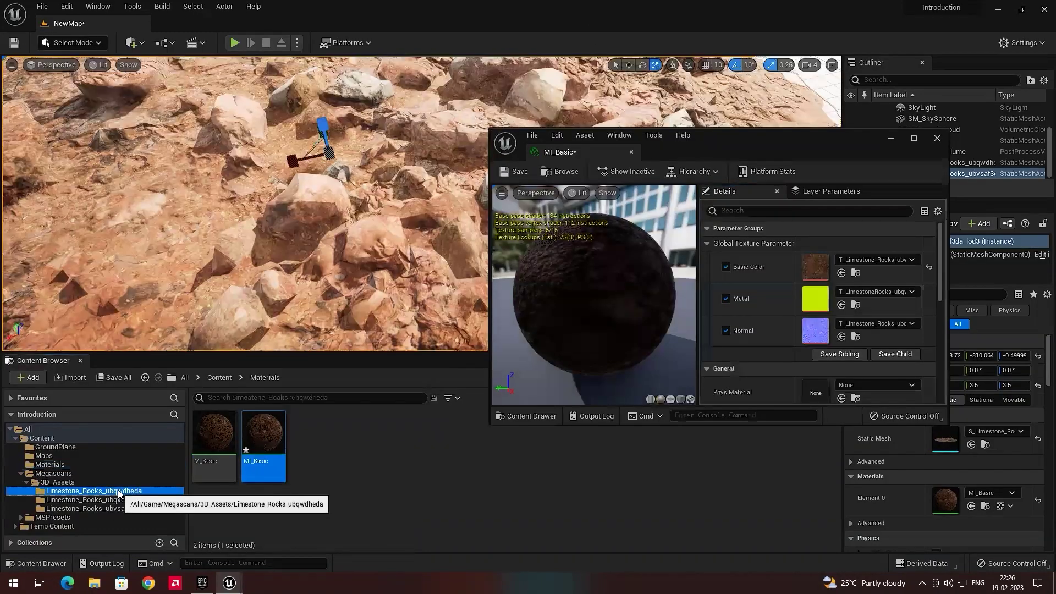
Step: Assign the limestone normal map to Normal and the yellow texture to Metal in MI_Basic
left_click(93, 508)
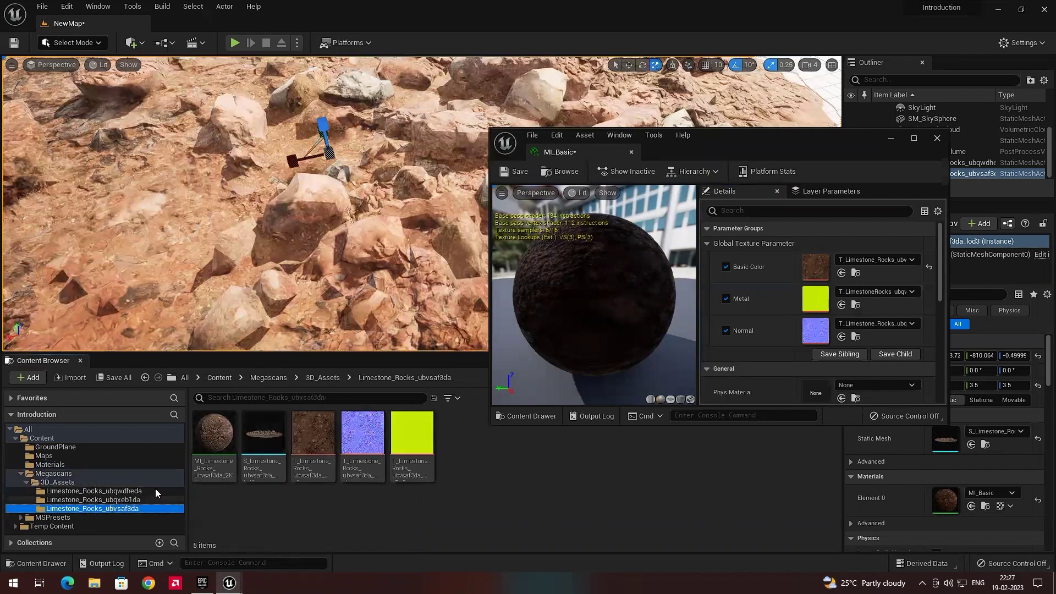
left_click(363, 440)
left_click_drag(450, 438, 816, 330)
left_click_drag(413, 440, 699, 387)
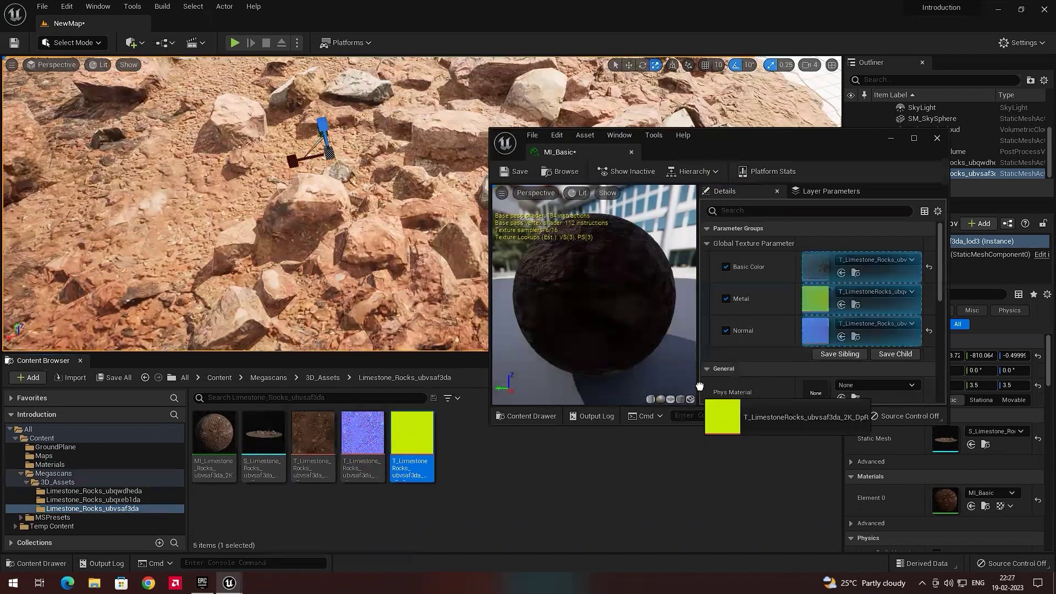
left_click_drag(822, 304, 819, 302)
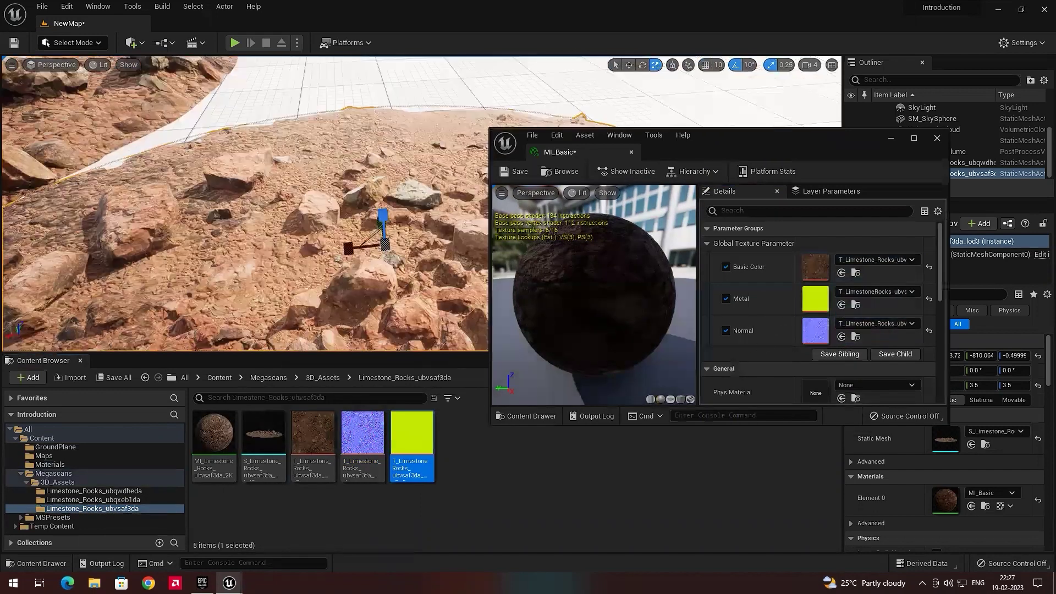
Step: Close the MI_Basic editor and open the MI_Limestone_Rocks_ubvsaf3da_2K material instance
left_click(73, 465)
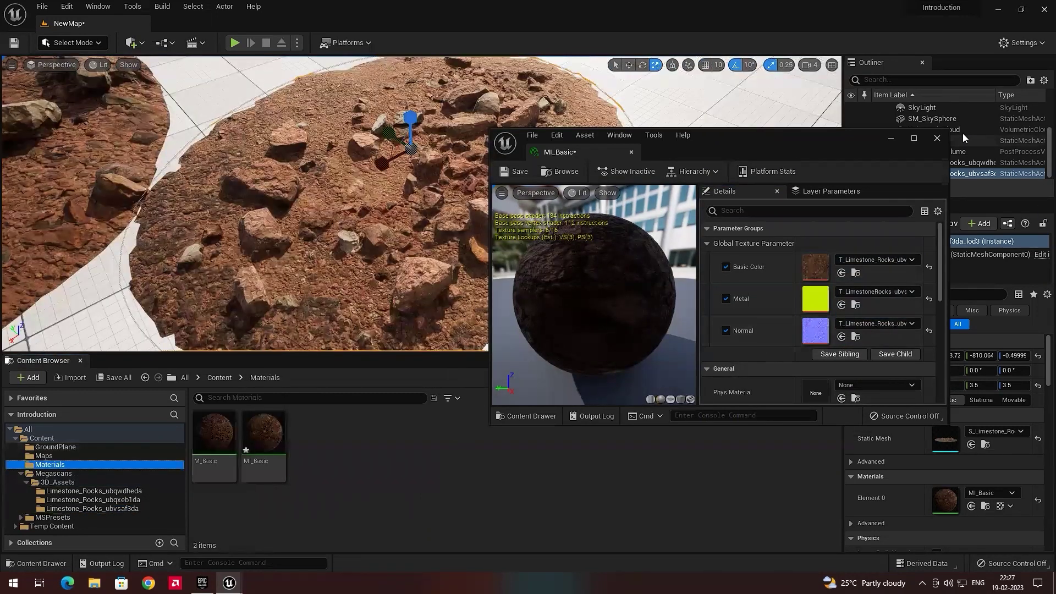
left_click(942, 137)
left_click(214, 440)
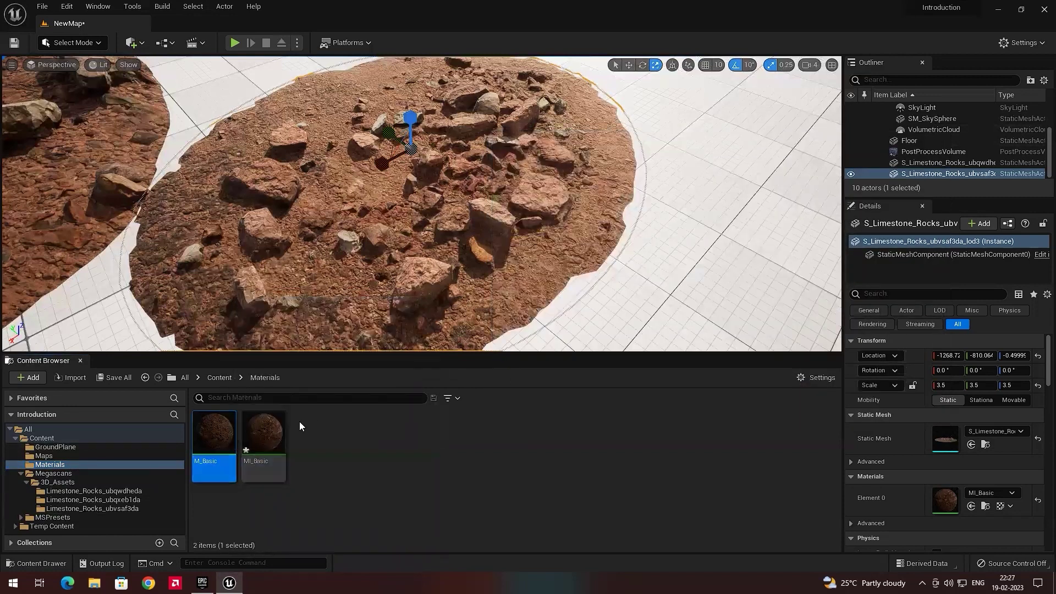
right_click_drag(421, 203, 352, 165)
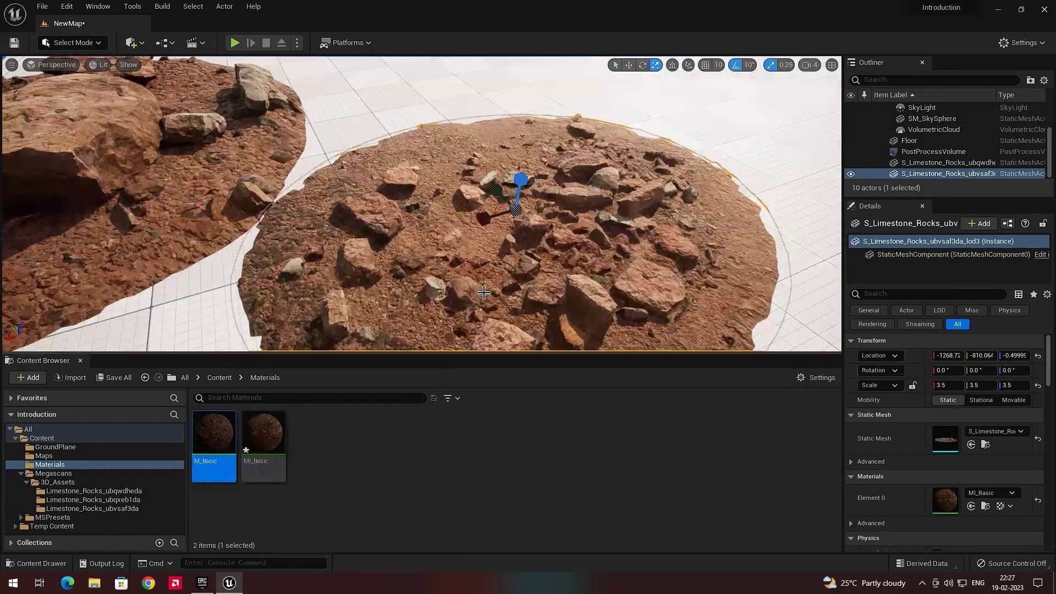
right_click_drag(484, 292, 451, 275)
left_click(50, 464)
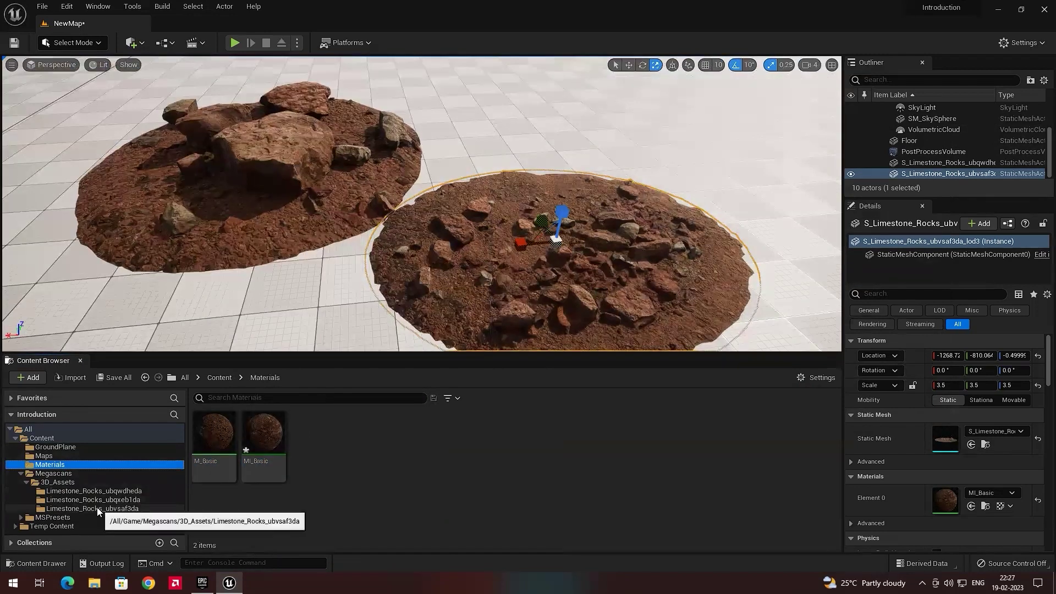
left_click(92, 508)
left_click(214, 440)
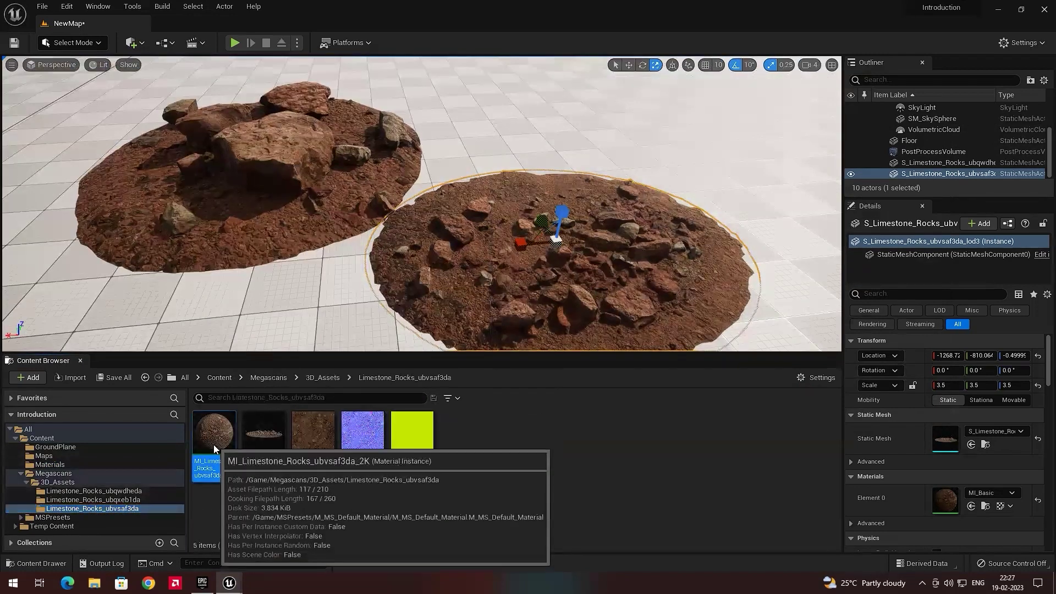
double_click(214, 444)
Step: Tick Albedo Tint on the limestone rock instance and set its colour to pink
left_click(913, 142)
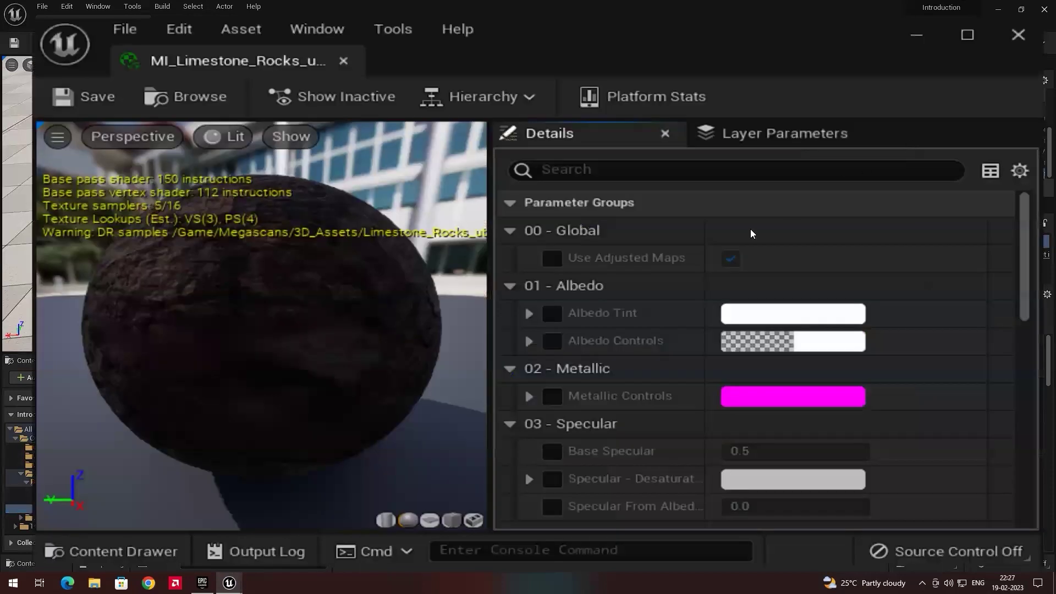
scroll(642, 266, "down", 2)
scroll(642, 267, "up", 3)
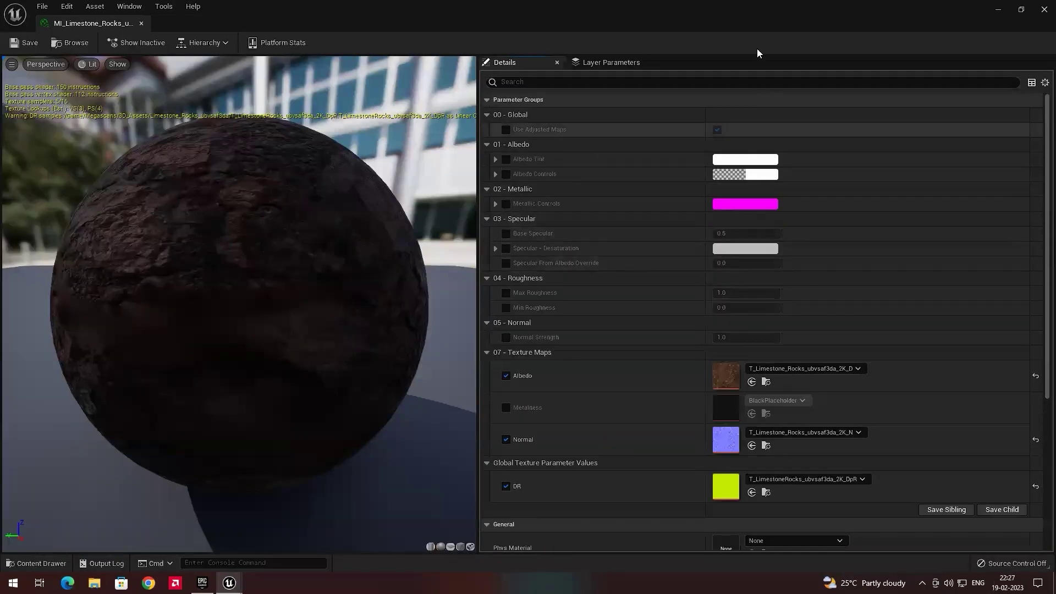
double_click(666, 25)
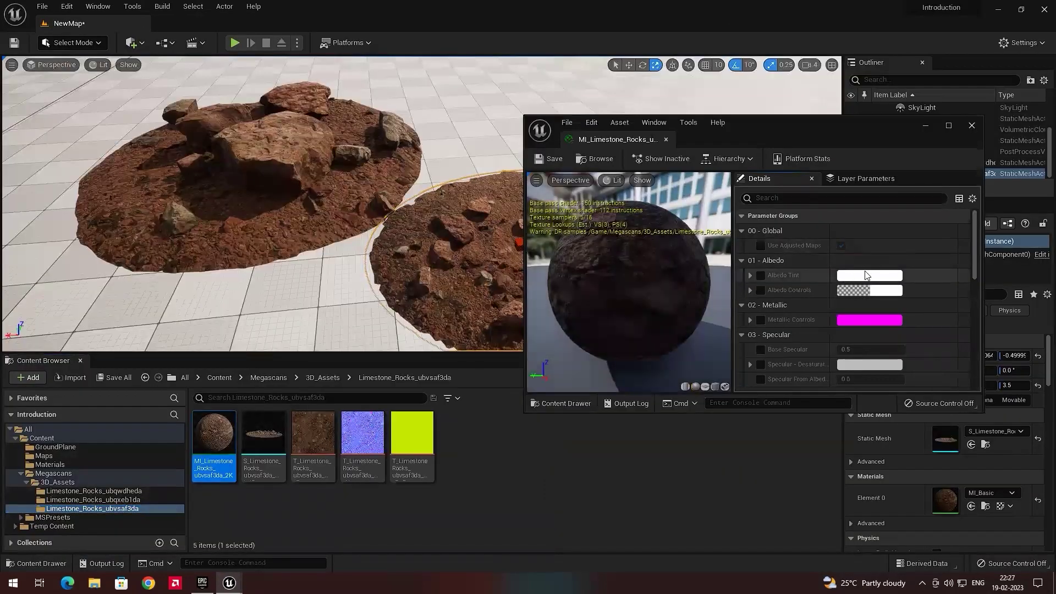
left_click(760, 275)
left_click(872, 276)
left_click(753, 348)
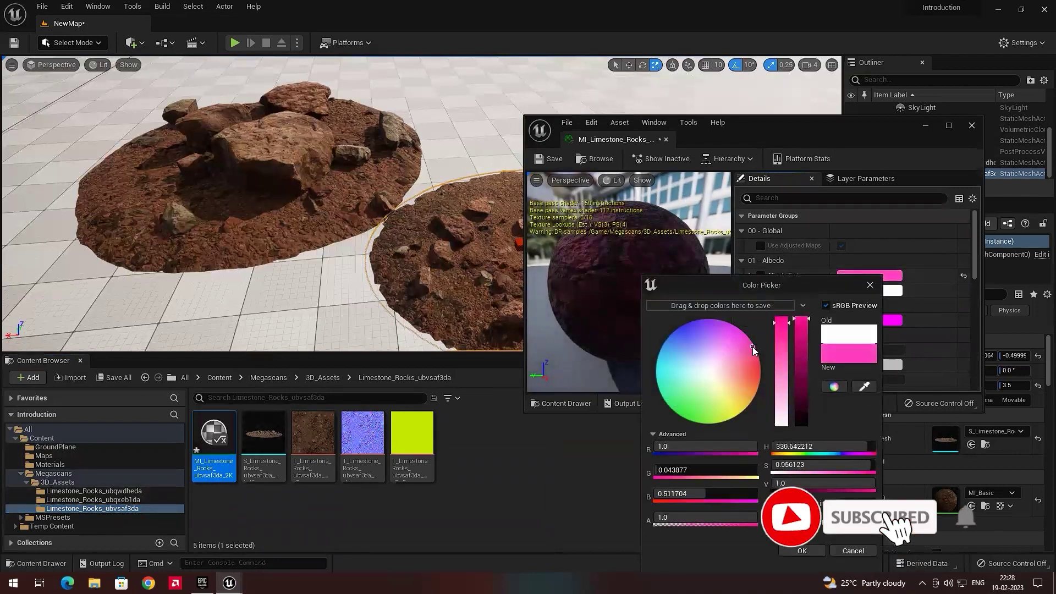
double_click(759, 122)
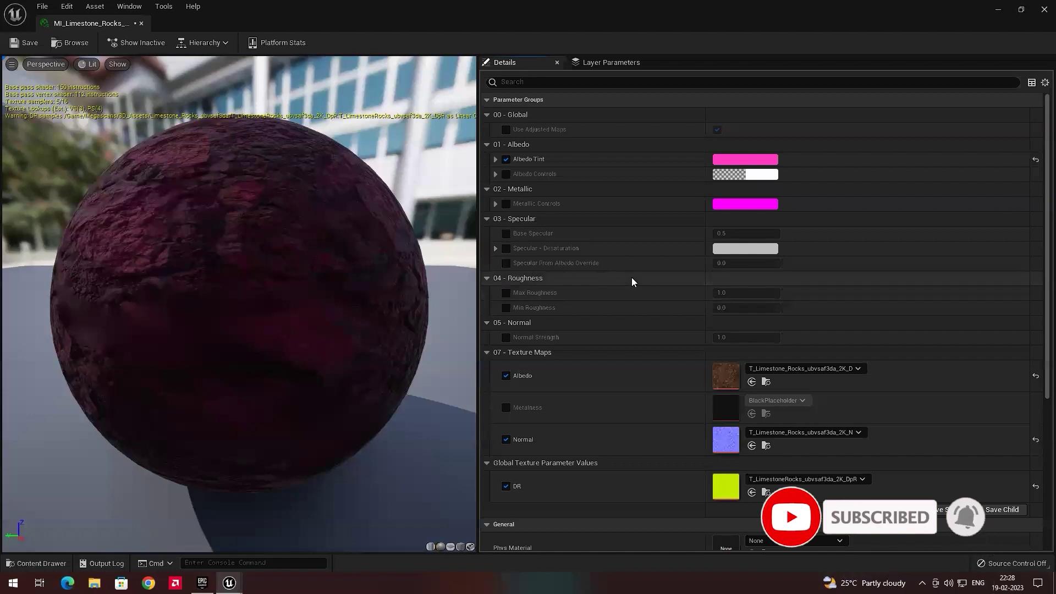